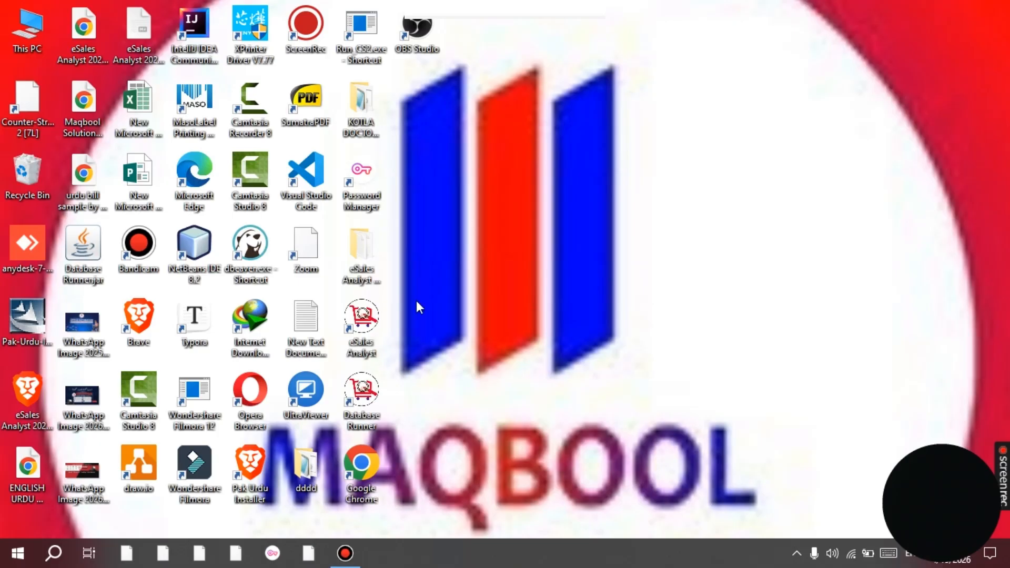
Start Database Runner, then eSales Analyst from the desktop to reach its login window.
left_click(351, 402)
double_click(351, 402)
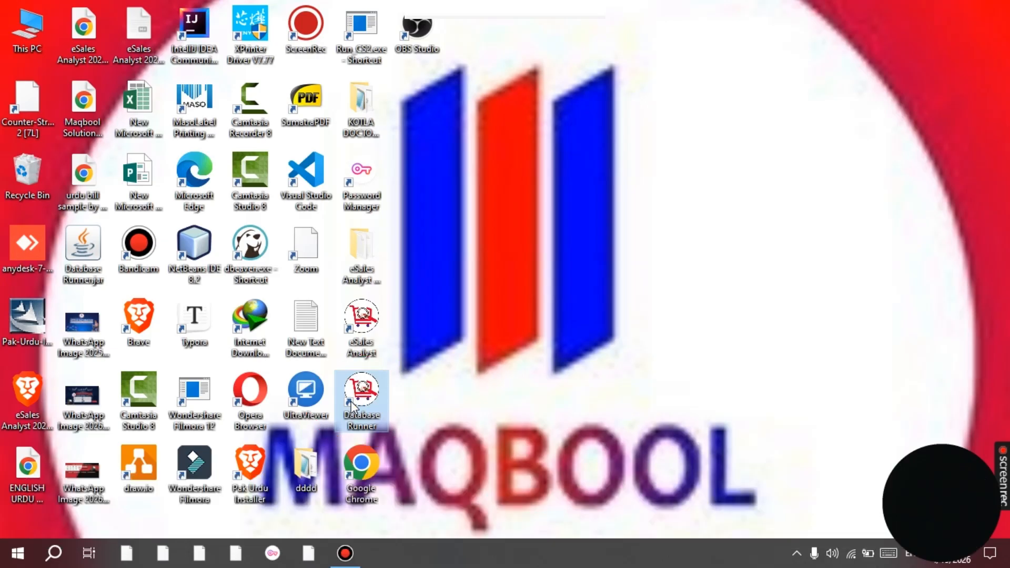
double_click(363, 345)
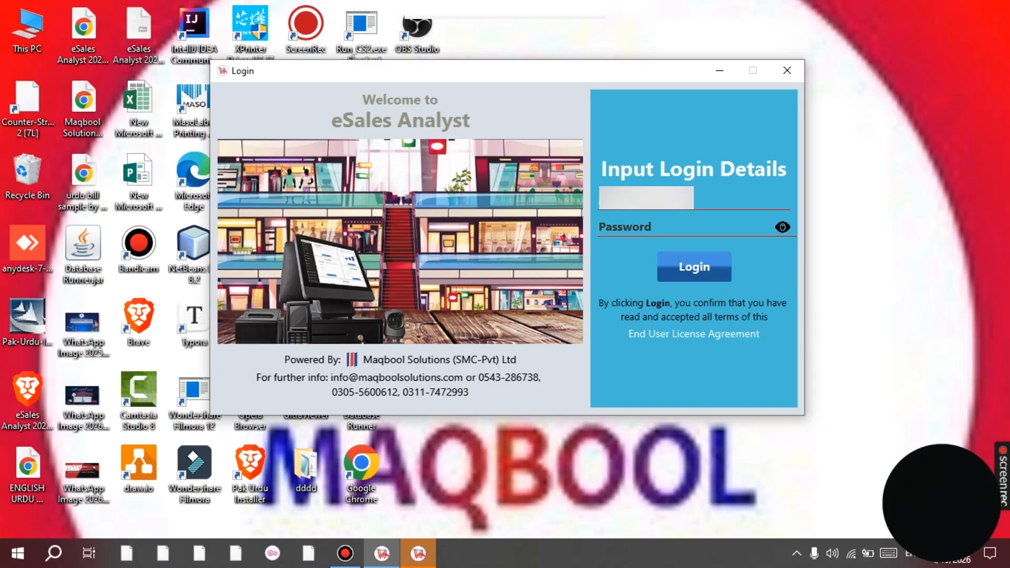
Log in to eSales Analyst with the account password.
key("Tab")
type("•••")
key("Return")
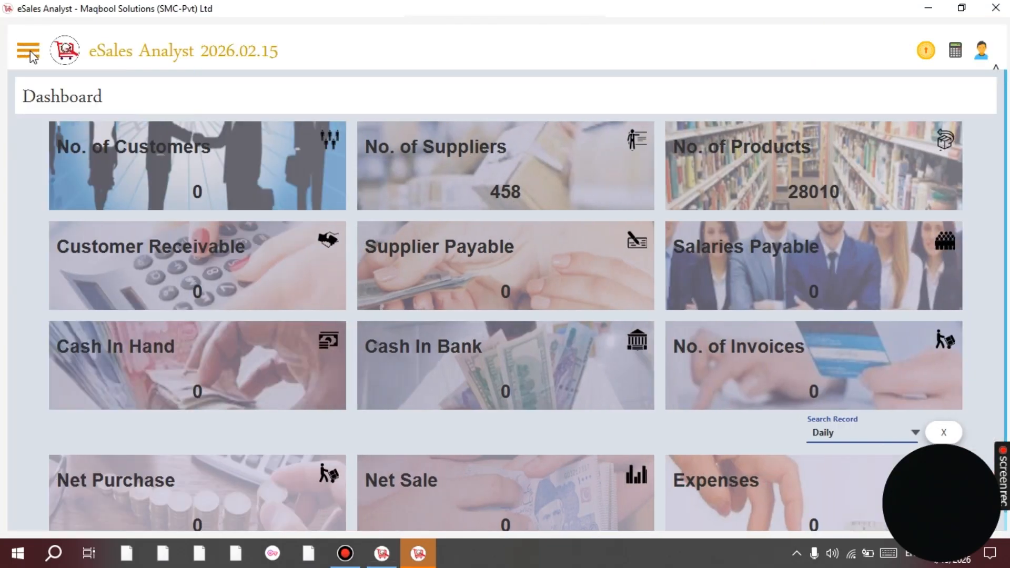
Go to Purchase > Purchase Details and start a new purchase with Add.
left_click(30, 51)
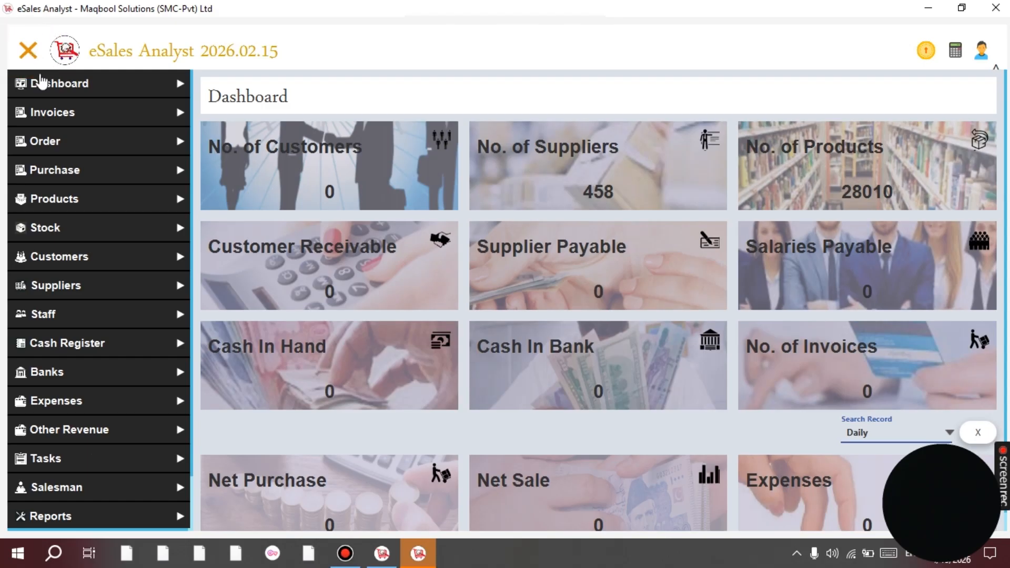
left_click(73, 175)
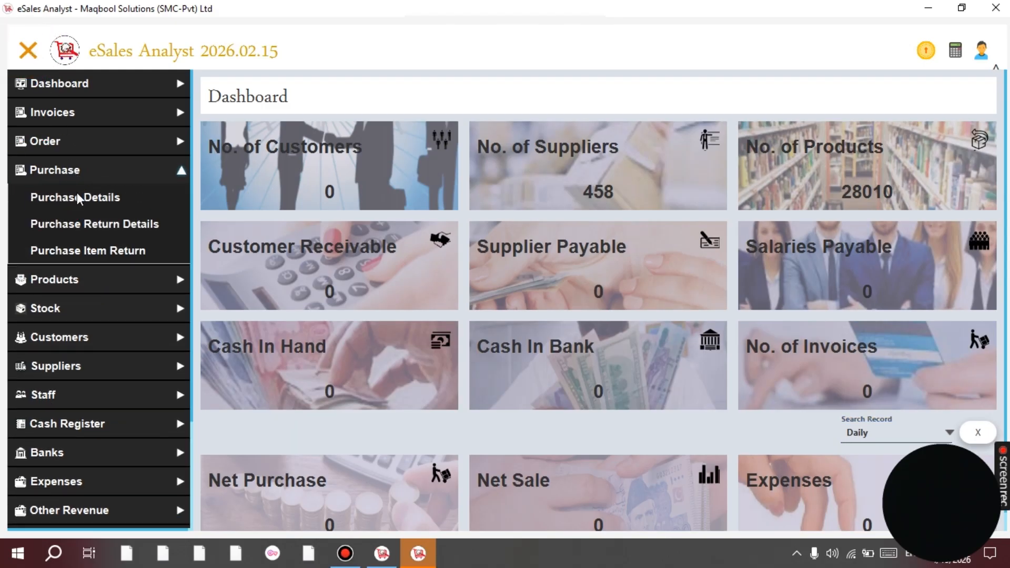
left_click(80, 202)
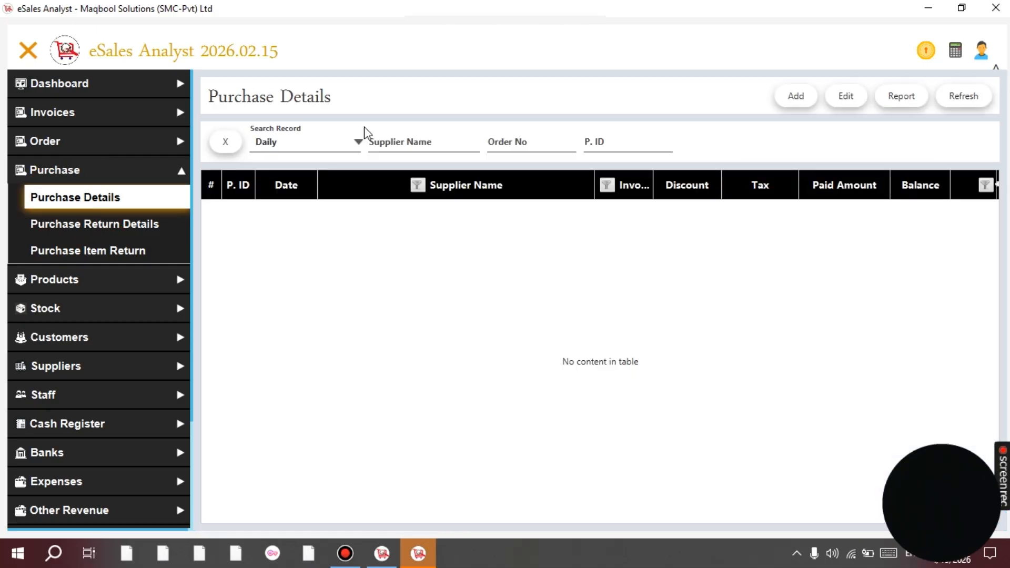
left_click(798, 104)
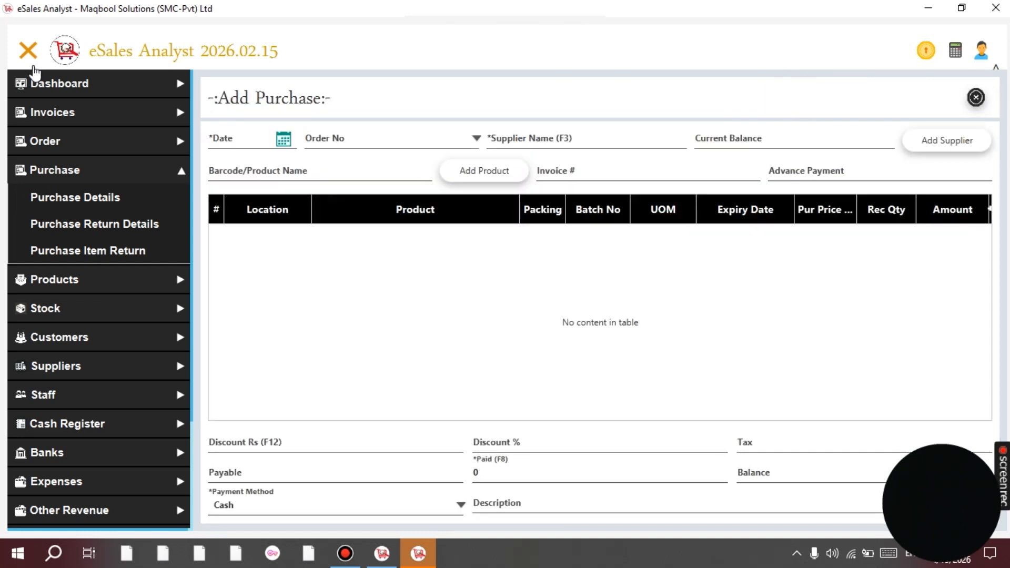
Hide the sidebar and choose HAMMAD DISTRIBUTOR CHAKWAL as the supplier.
left_click(28, 51)
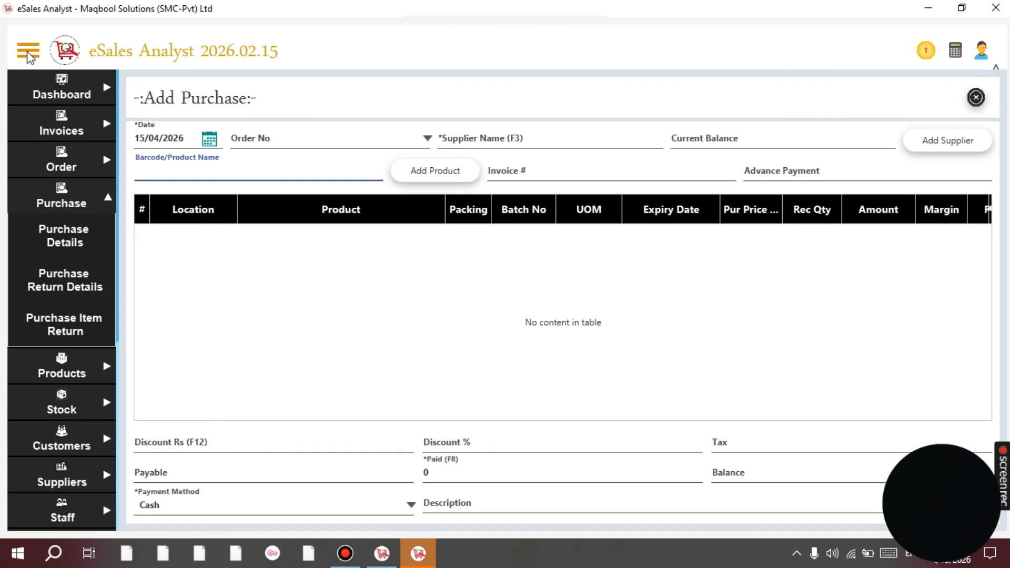
left_click(411, 131)
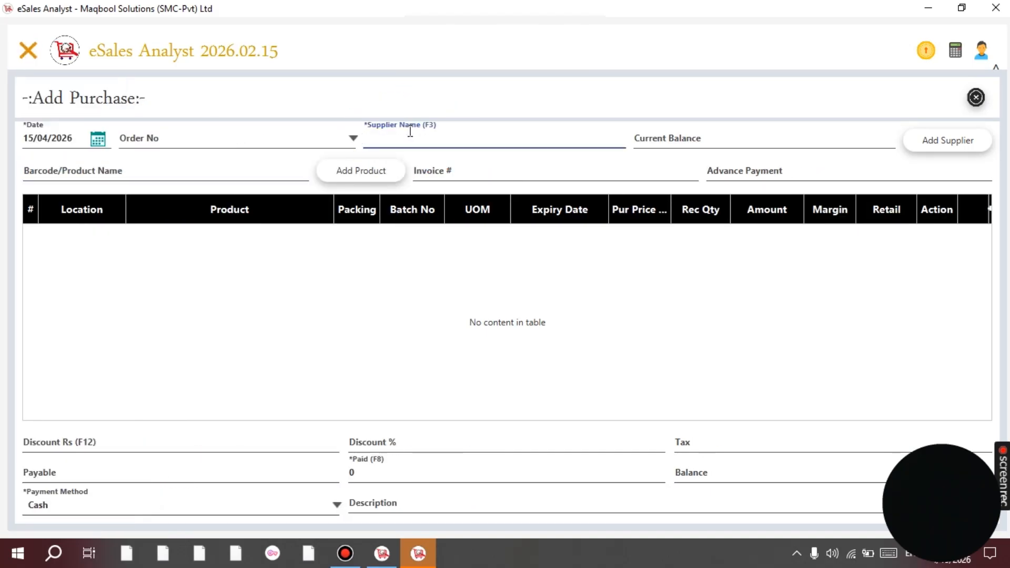
type("OPE")
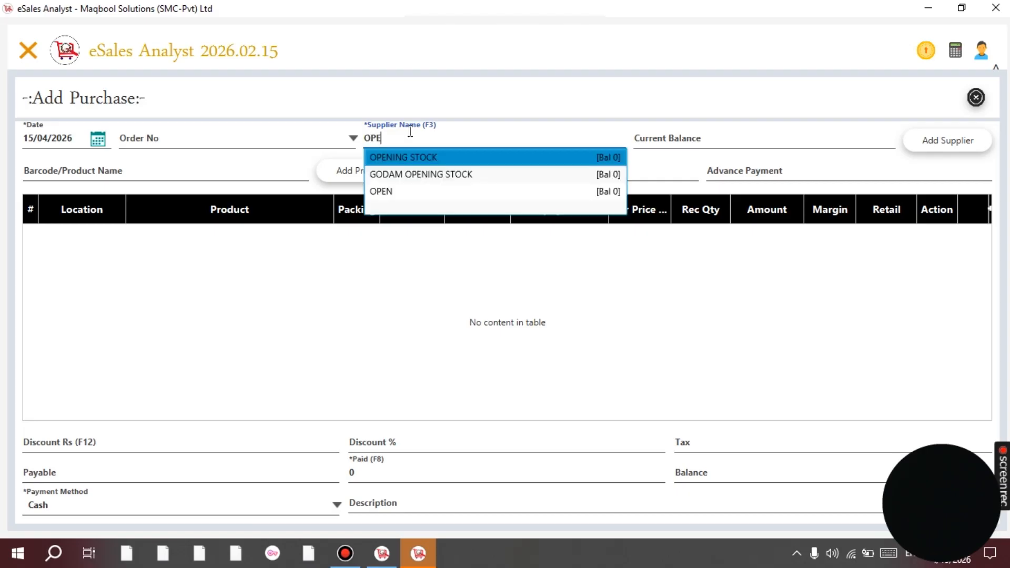
key("BackSpace")
key("BackSpace")
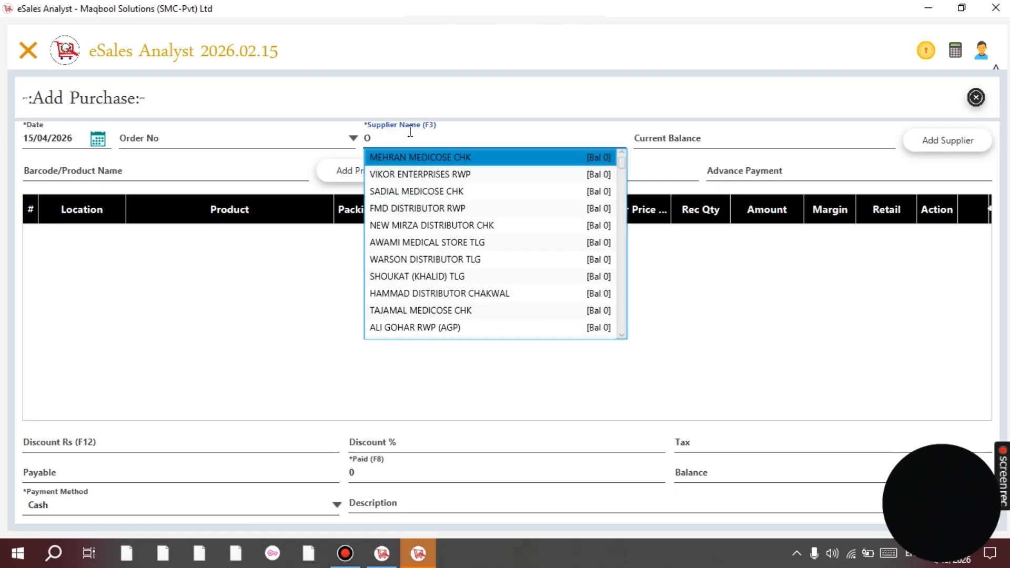
type("R")
key("Down")
key("Down")
key("Down")
key("Down")
key("Down")
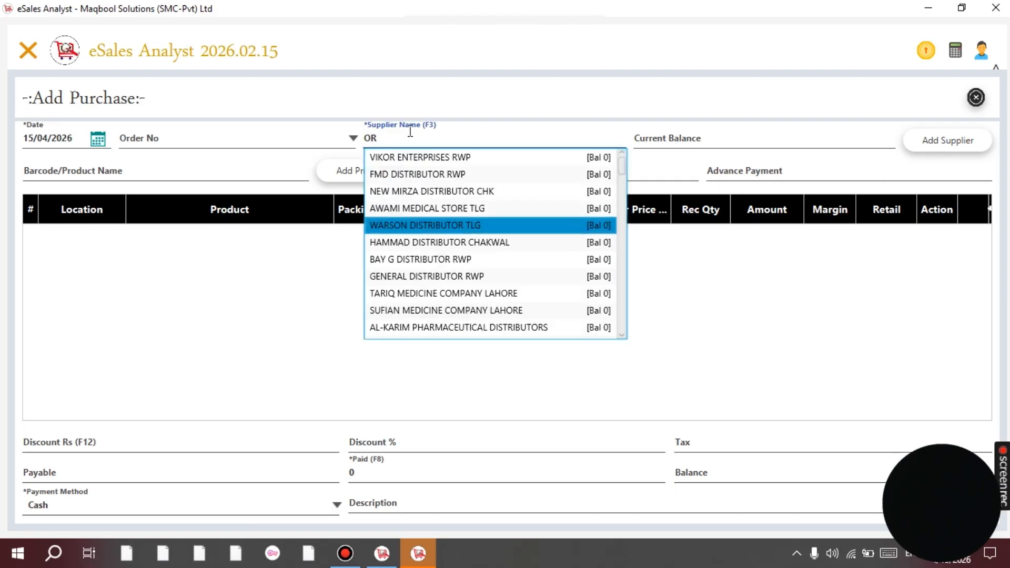
key("Return")
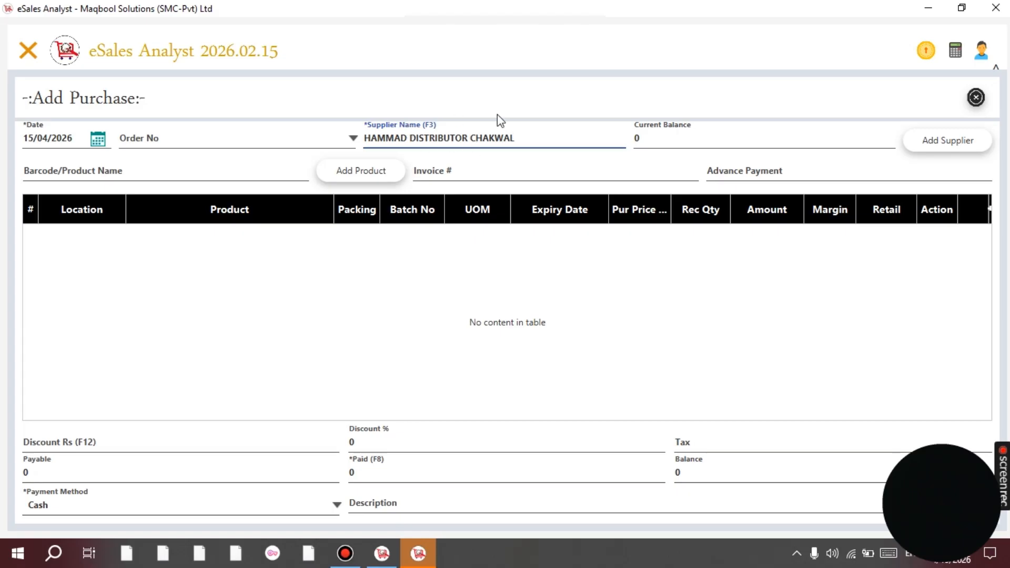
Bring up the Add Supplier dialog and step through its detail fields.
left_click(949, 141)
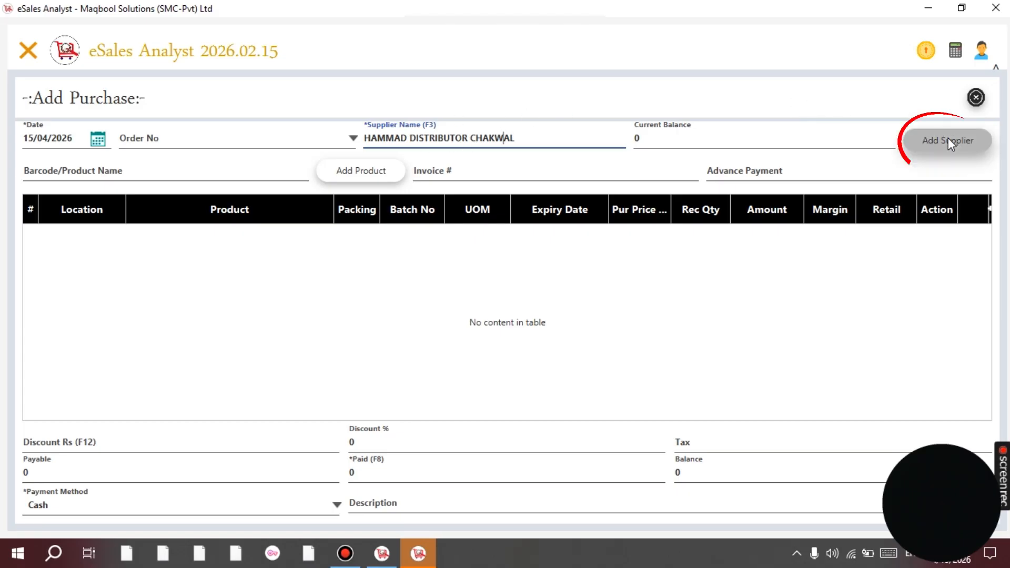
type("SA")
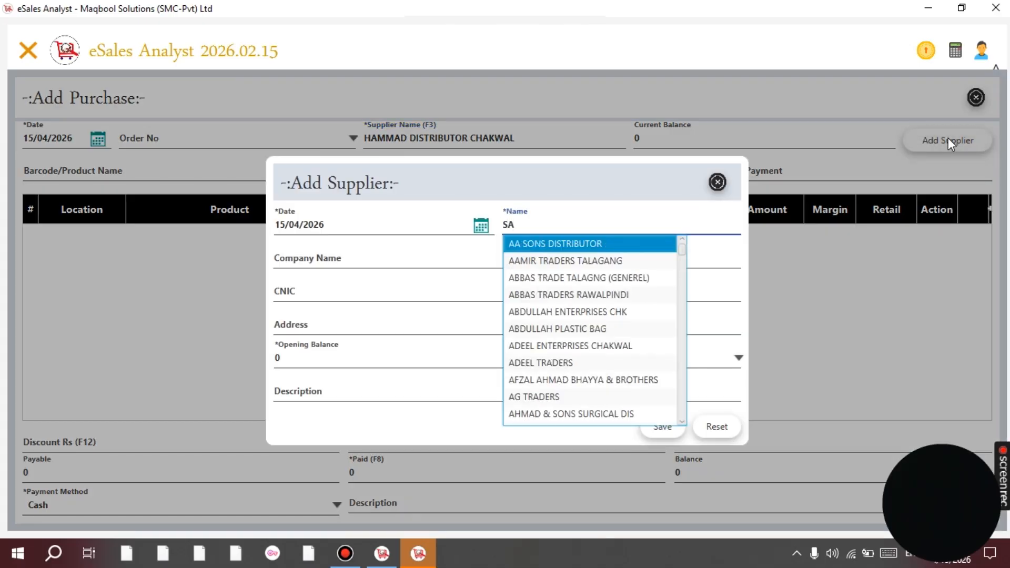
key("BackSpace")
key("BackSpace")
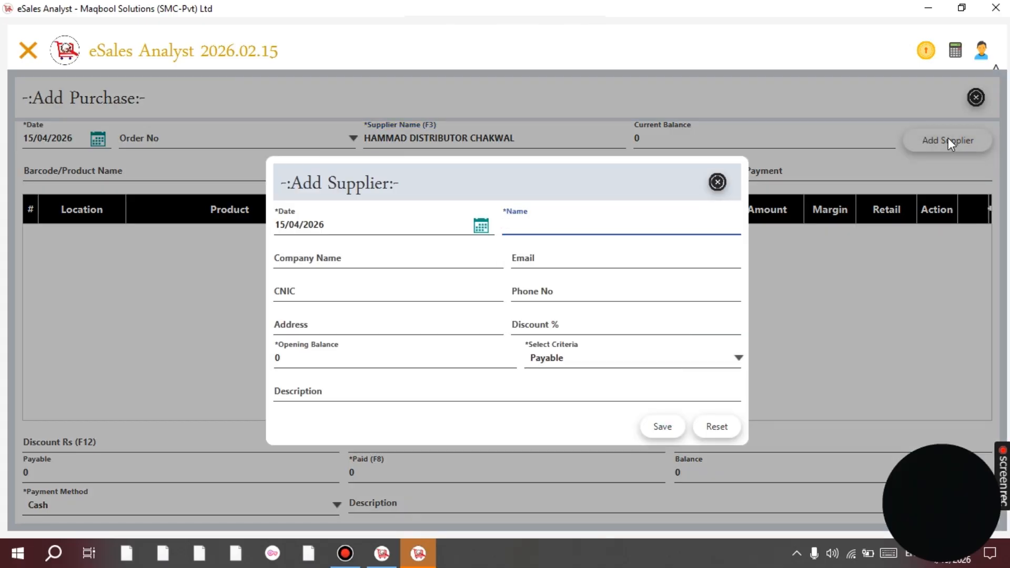
key("Tab")
key("Tab")
key("Tab")
key("Tab")
key("Tab")
key("Tab")
key("Tab")
key("Tab")
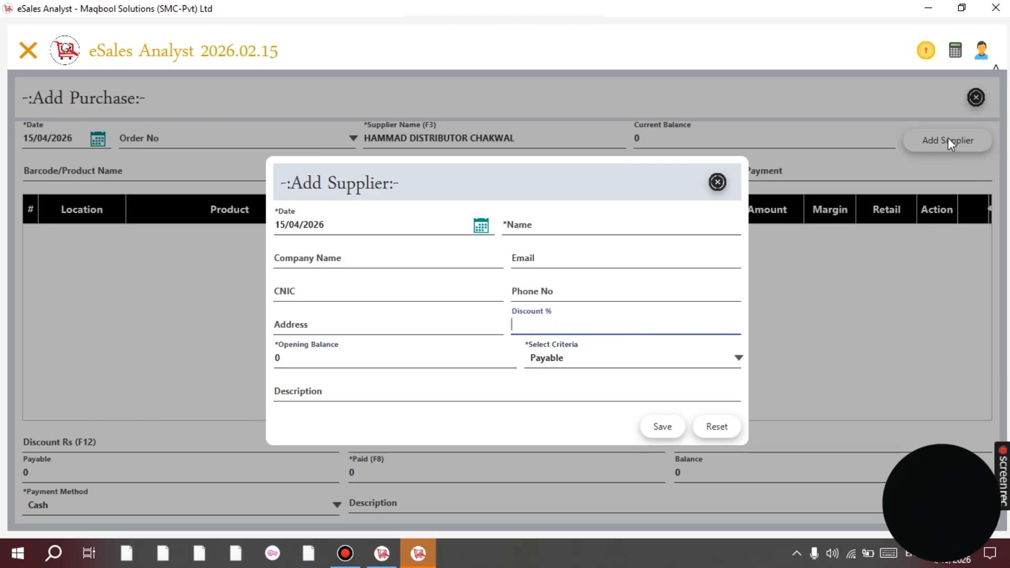
key("shift+Tab")
key("shift+Tab")
key("shift+Tab")
key("shift+Tab")
key("shift+Tab")
key("shift+Tab")
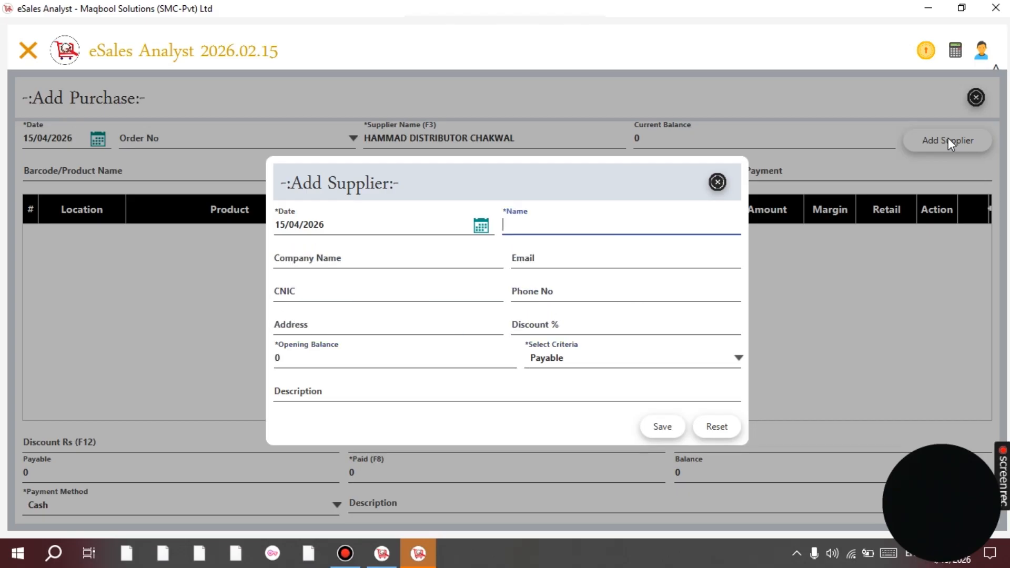
Close the supplier dialog and add PANADOL TAB 500MG, 200S as a purchase line at price 618.
left_click(717, 182)
left_click(120, 168)
type("F")
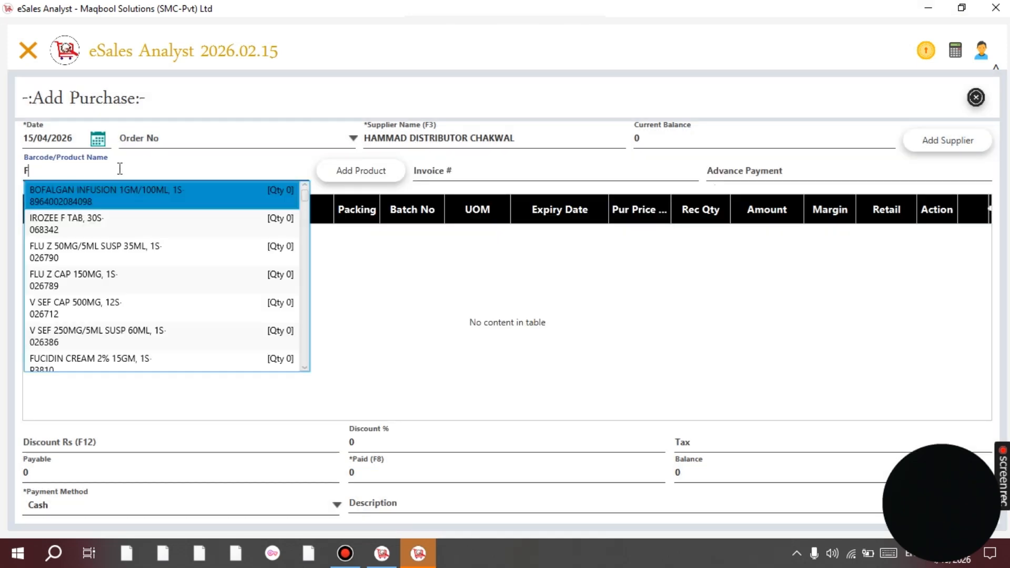
key("Down")
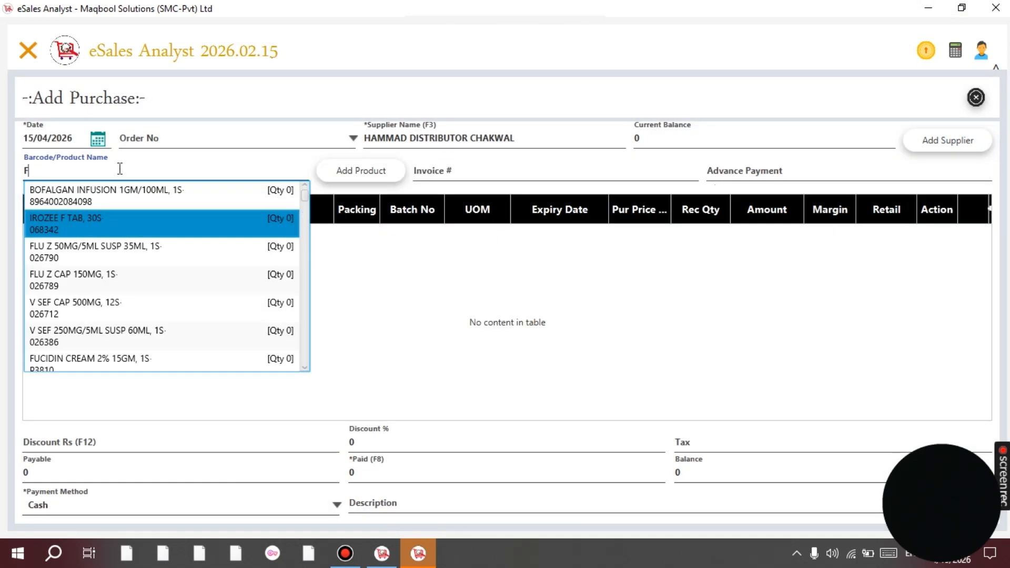
key("BackSpace")
type("PANADOL TA")
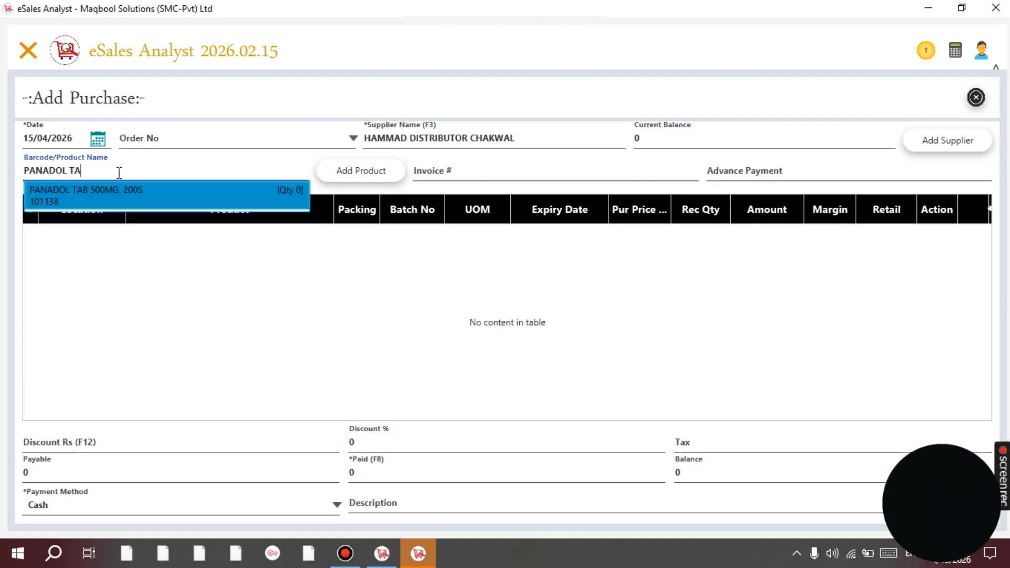
key("Return")
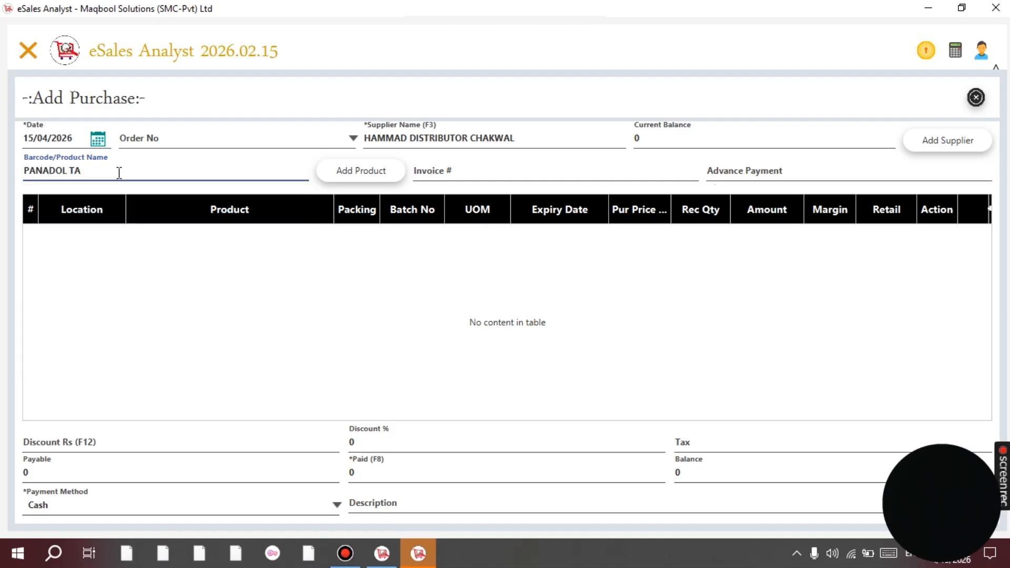
key("shift+Return")
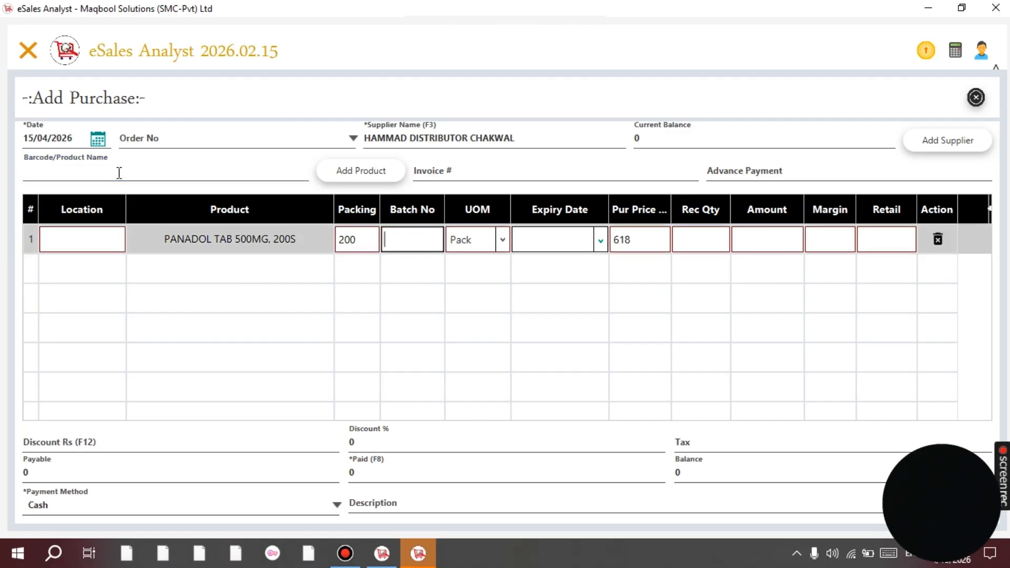
Enter the supplier's invoice number in the Invoice # field.
left_click(119, 173)
key("shift+Return")
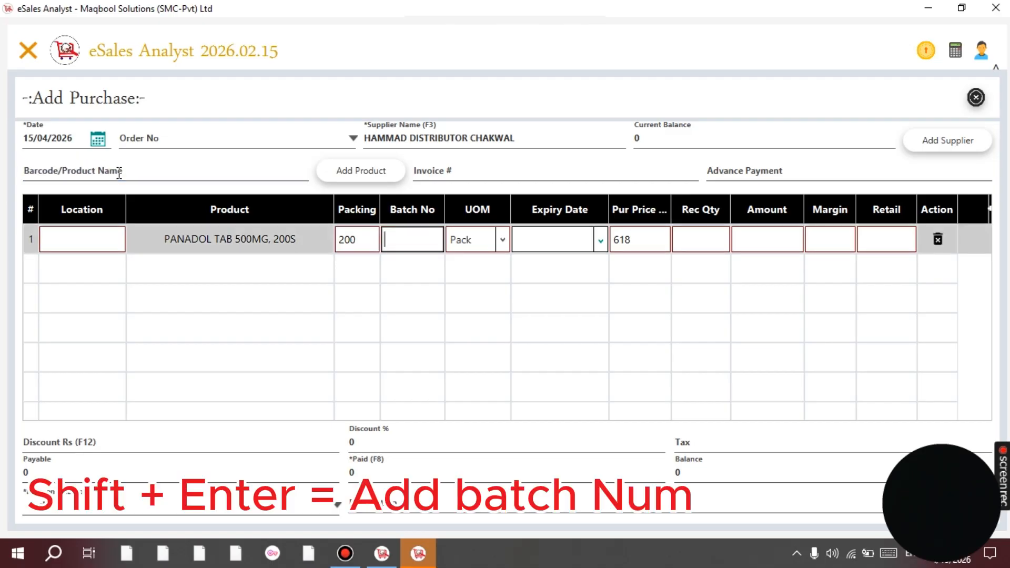
left_click(119, 173)
key("shift+Return")
left_click(119, 173)
key("shift+Return")
key("Tab")
key("Tab")
key("Tab")
key("Tab")
key("Tab")
key("Tab")
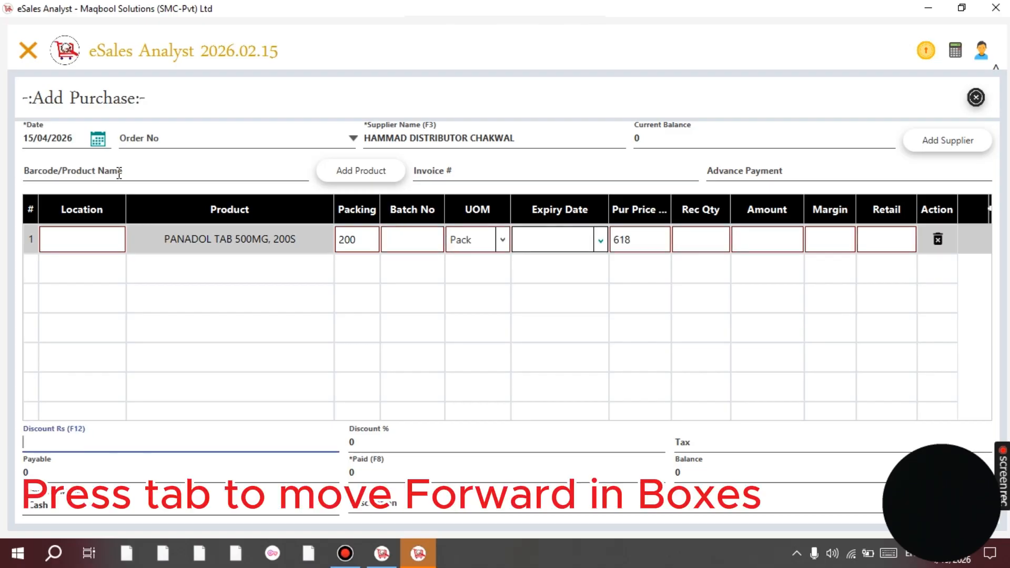
key("shift+Tab")
key("shift+Tab")
key("shift+Tab")
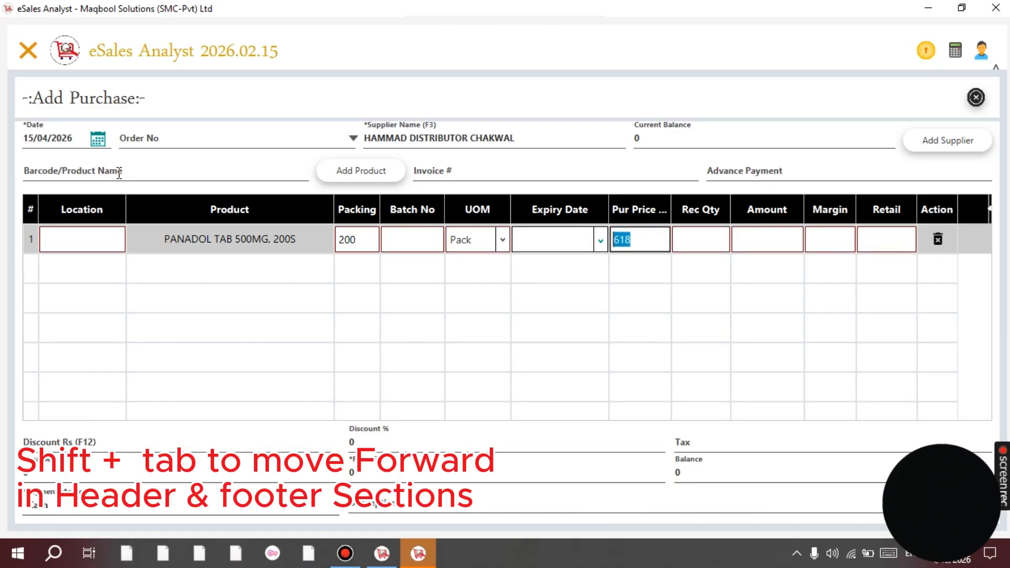
key("shift+Tab")
key("shift+Tab")
key("shift+Tab")
key("shift+Tab")
key("shift+Tab")
key("shift+Tab")
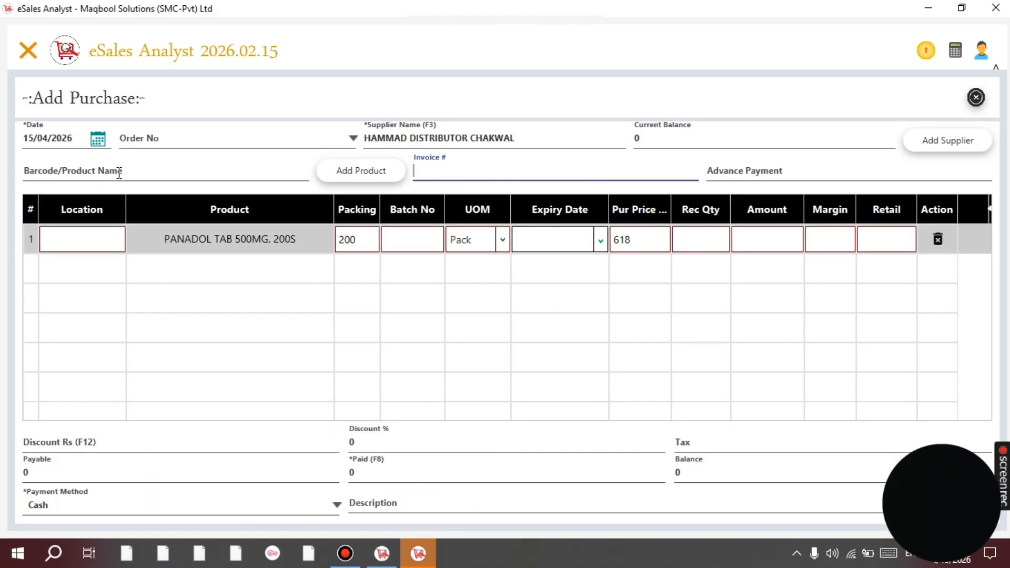
type("429")
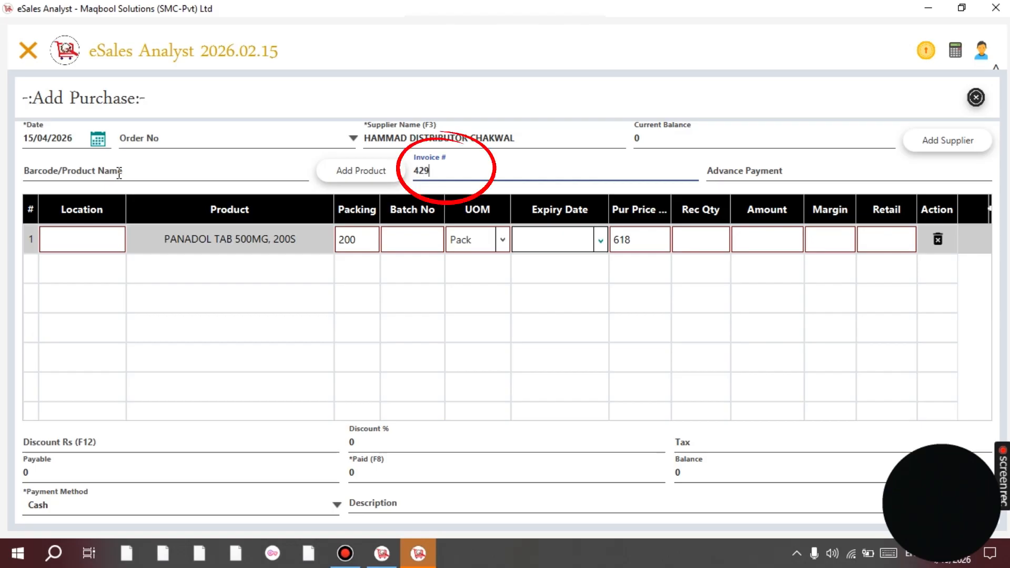
type("74202")
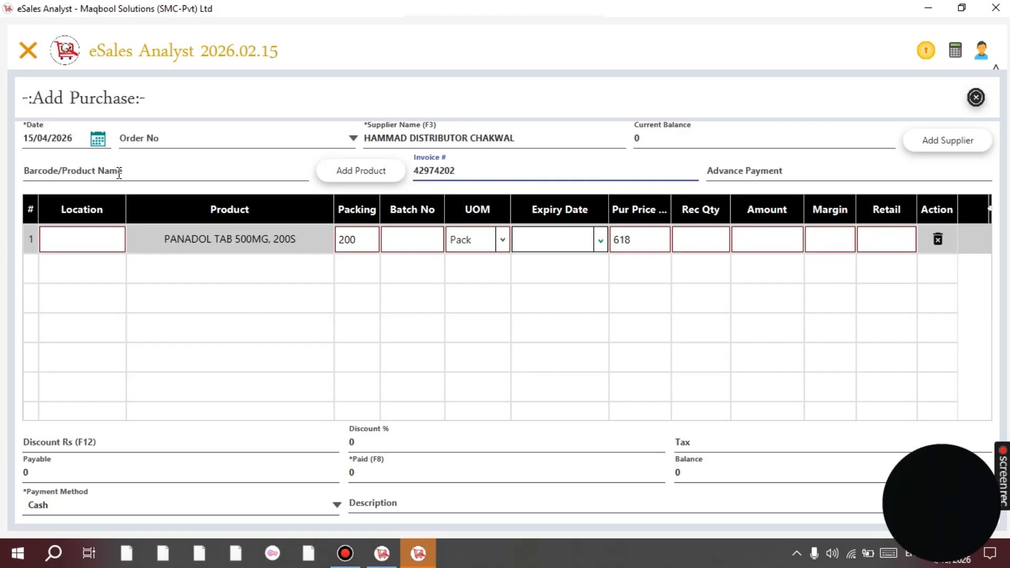
type("38")
Set the PANADOL row's batch number to FSLD45.
left_click(278, 173)
key("Return")
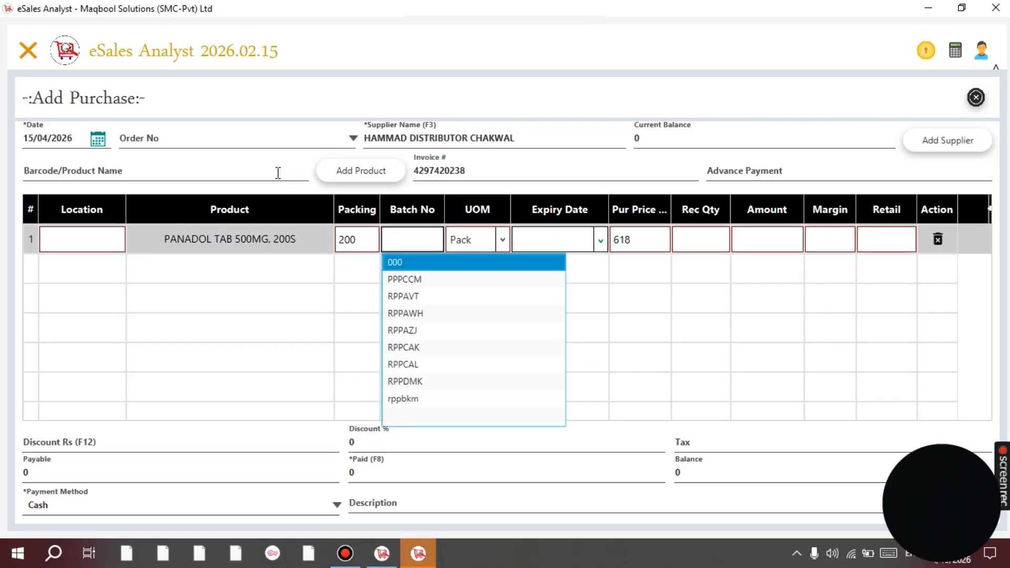
key("Return")
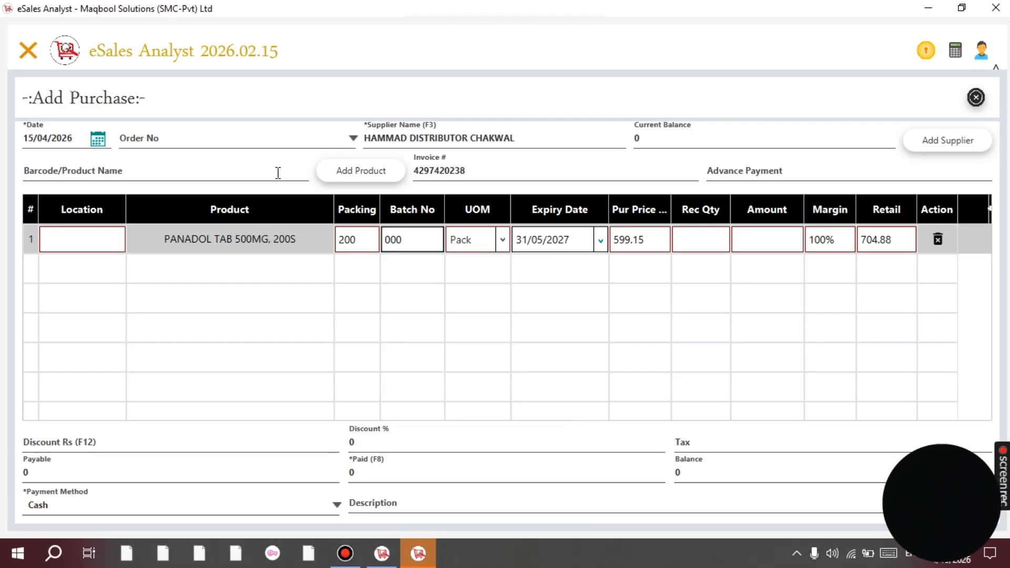
key("BackSpace")
key("BackSpace")
key("BackSpace")
type("FSSIE")
key("BackSpace")
key("BackSpace")
key("BackSpace")
key("BackSpace")
key("BackSpace")
key("Return")
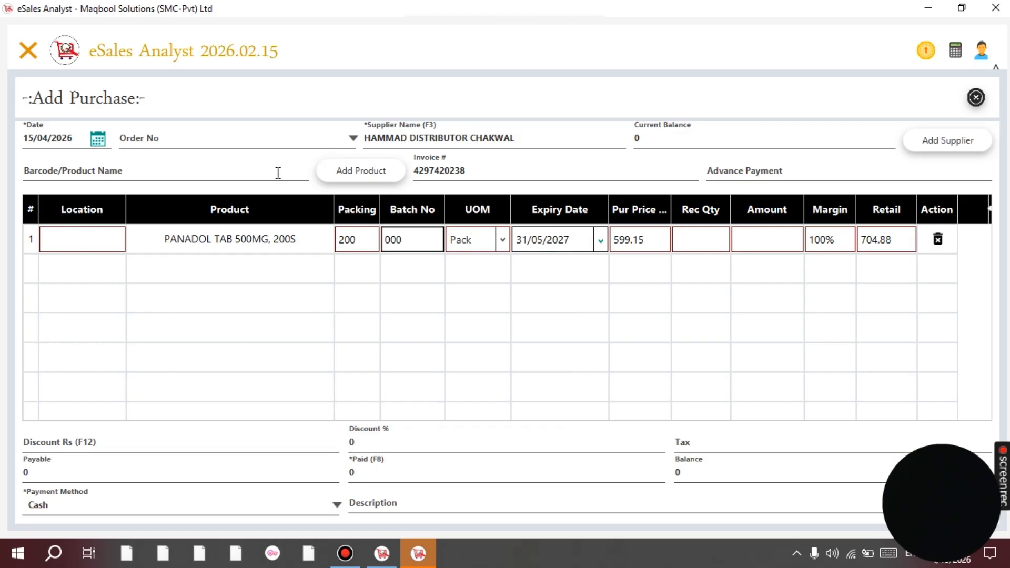
key("BackSpace")
key("BackSpace")
key("BackSpace")
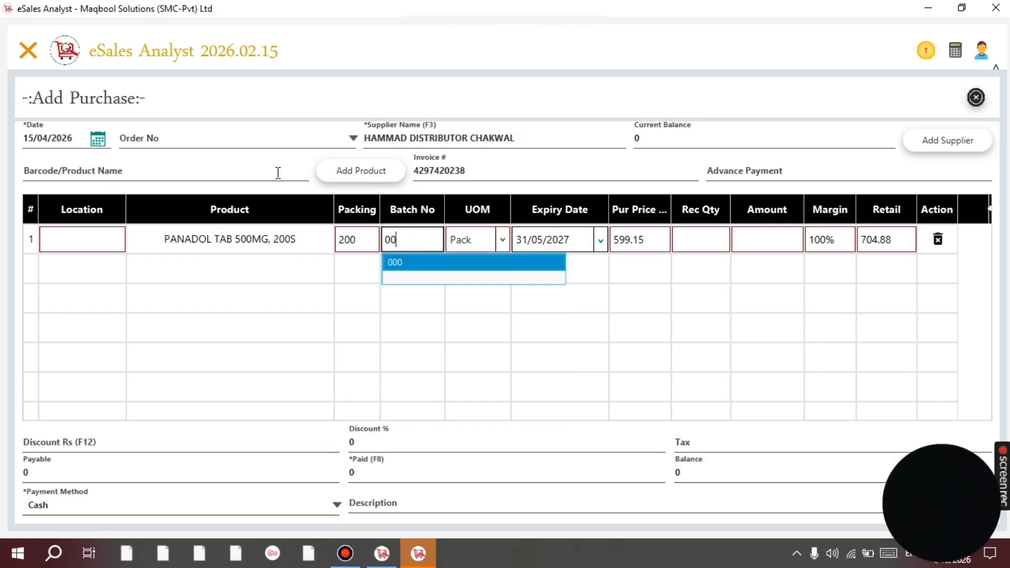
type("FSL")
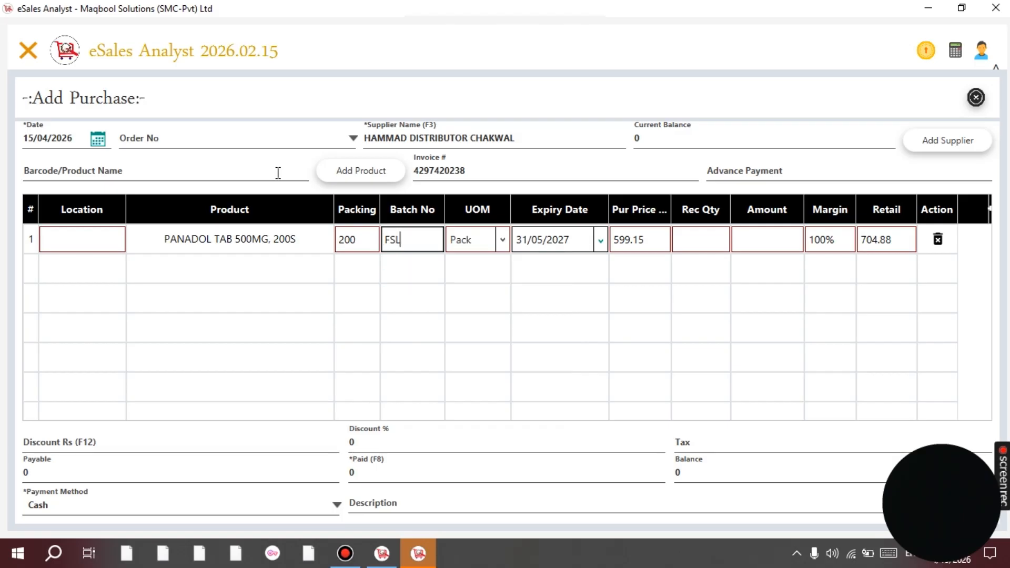
type("D45")
Change the PANADOL row's expiry date to 30/01/2028.
key("Tab")
key("Tab")
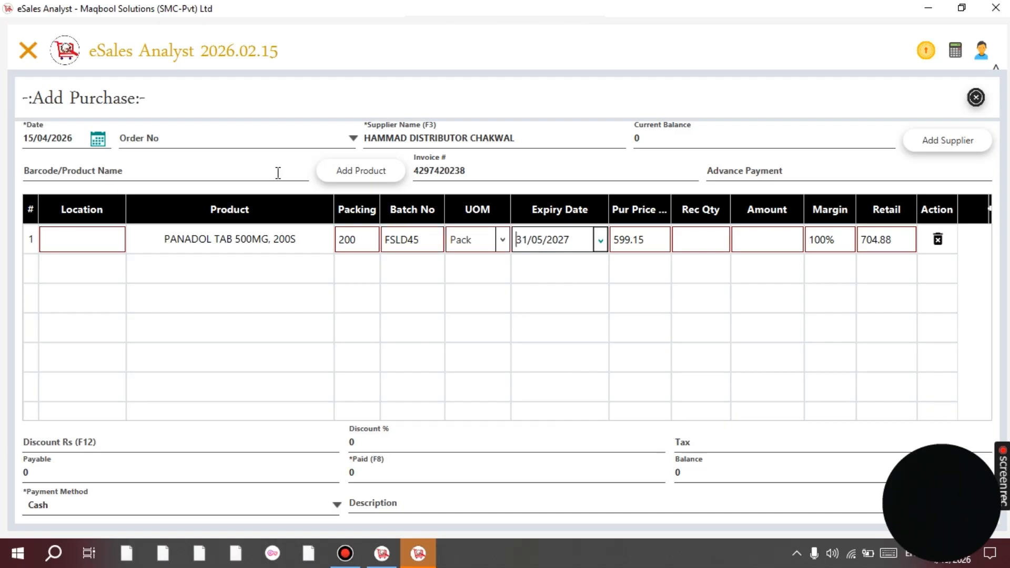
key("ctrl+a")
key("BackSpace")
type("30/01/2028")
key("Tab")
key("shift+Tab")
left_click(701, 249)
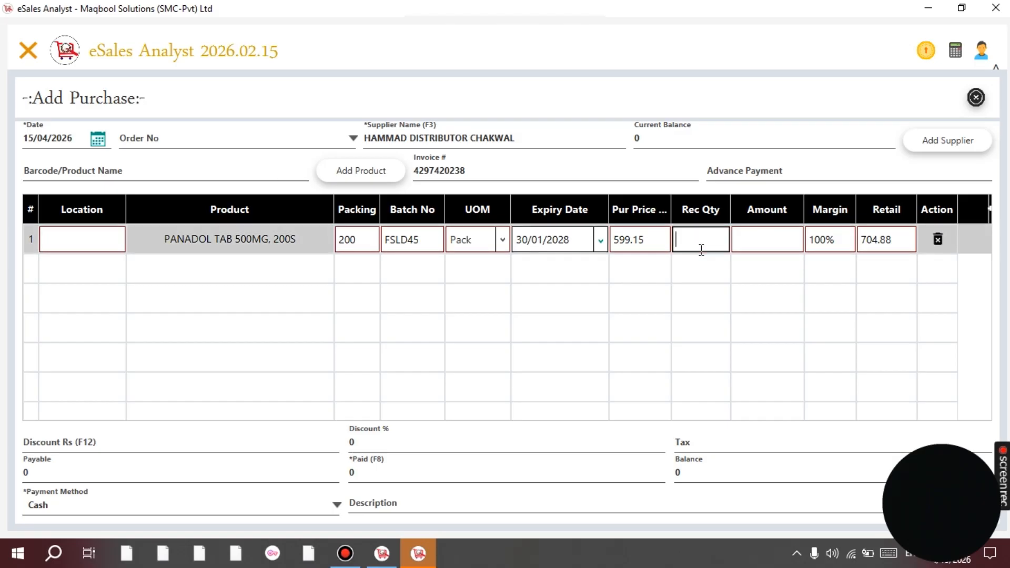
left_click(580, 238)
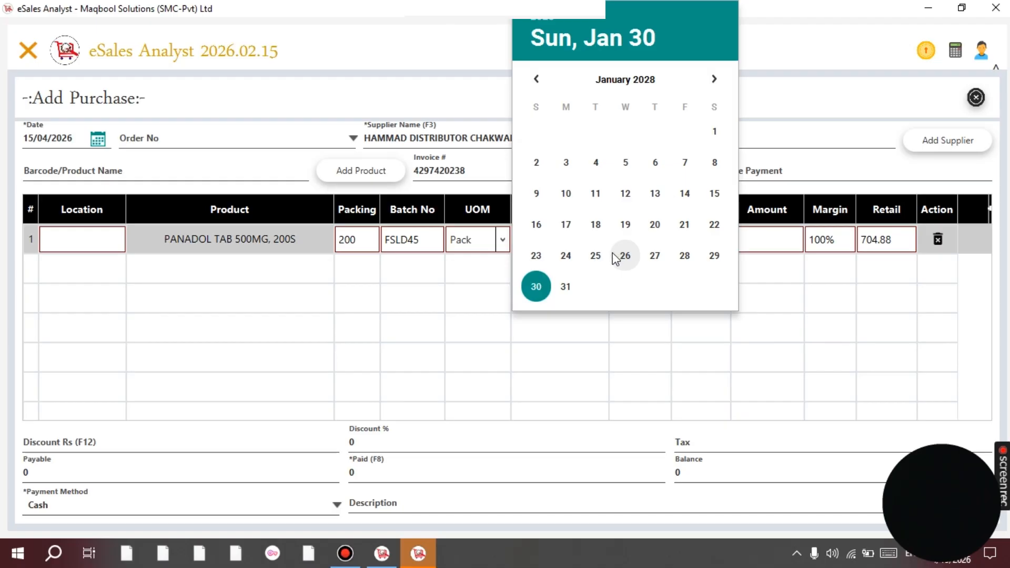
key("Escape")
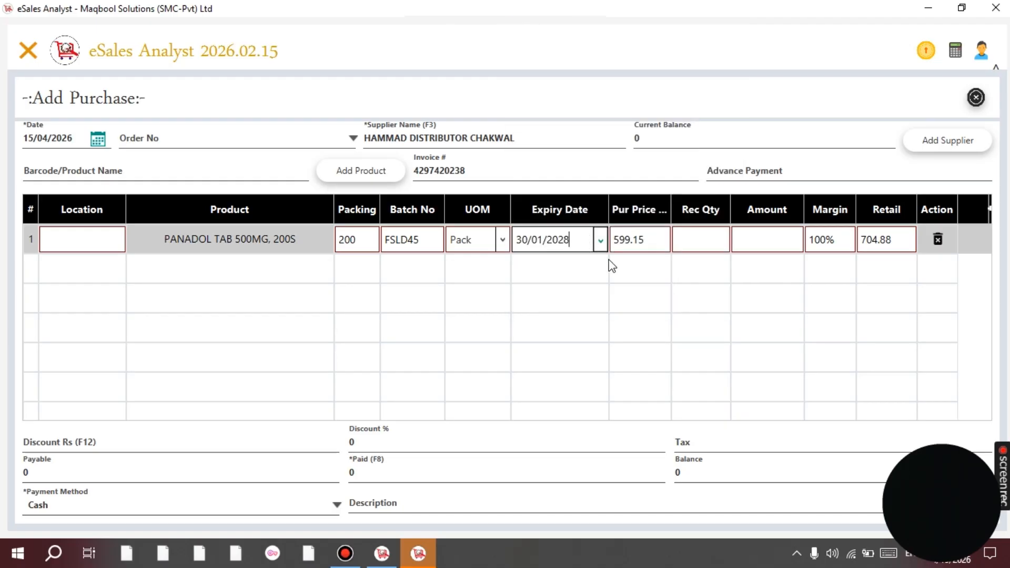
Set the received quantity to 3, giving an amount of 1797.45.
key("Tab")
key("Tab")
type("2")
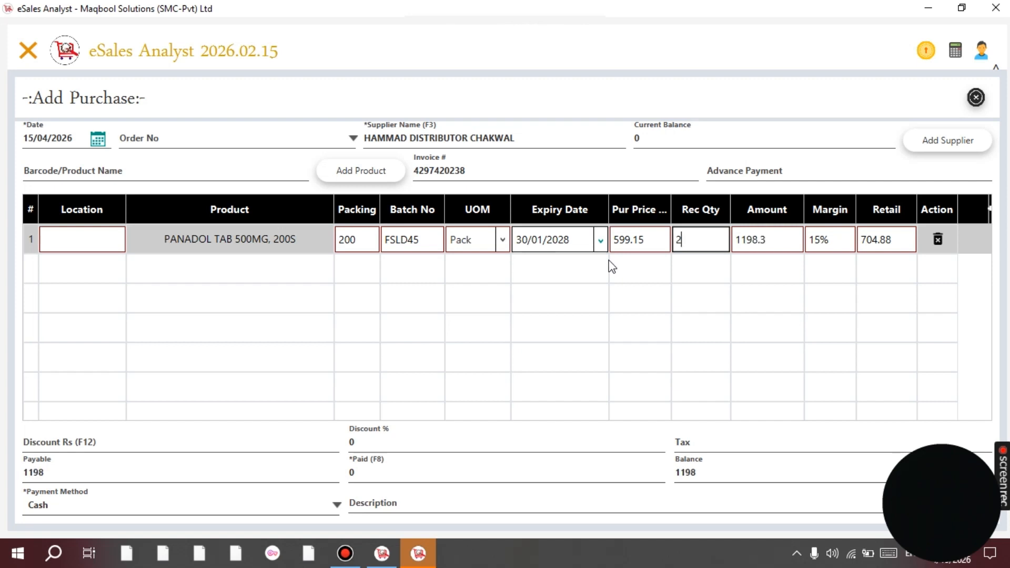
key("Tab")
key("Tab")
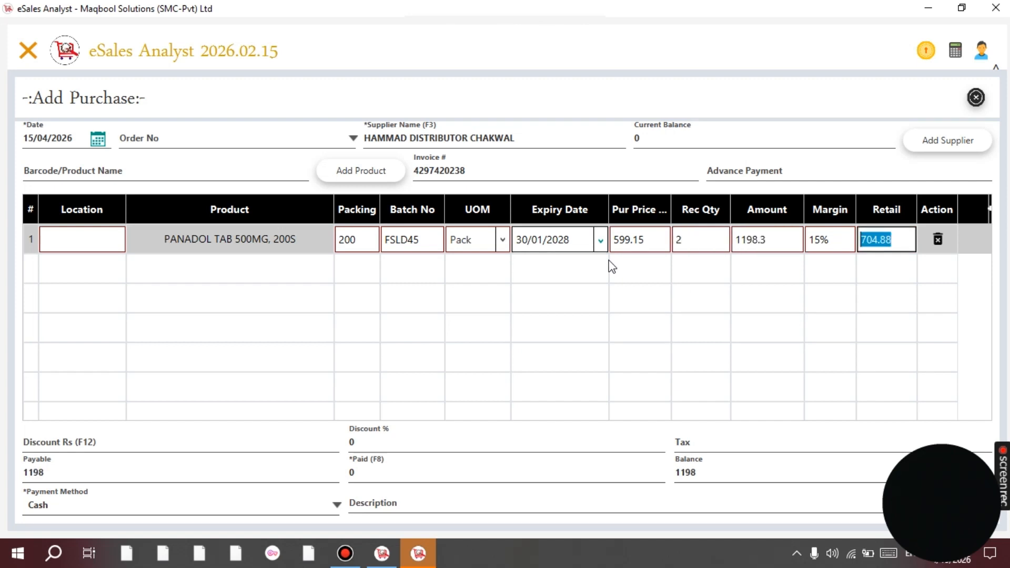
key("shift+Tab")
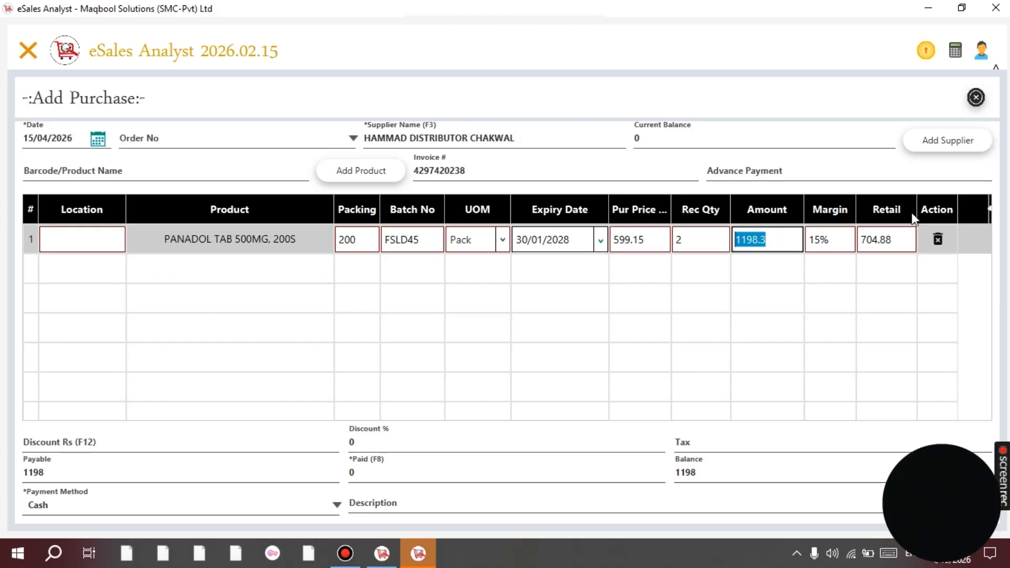
left_click(990, 215)
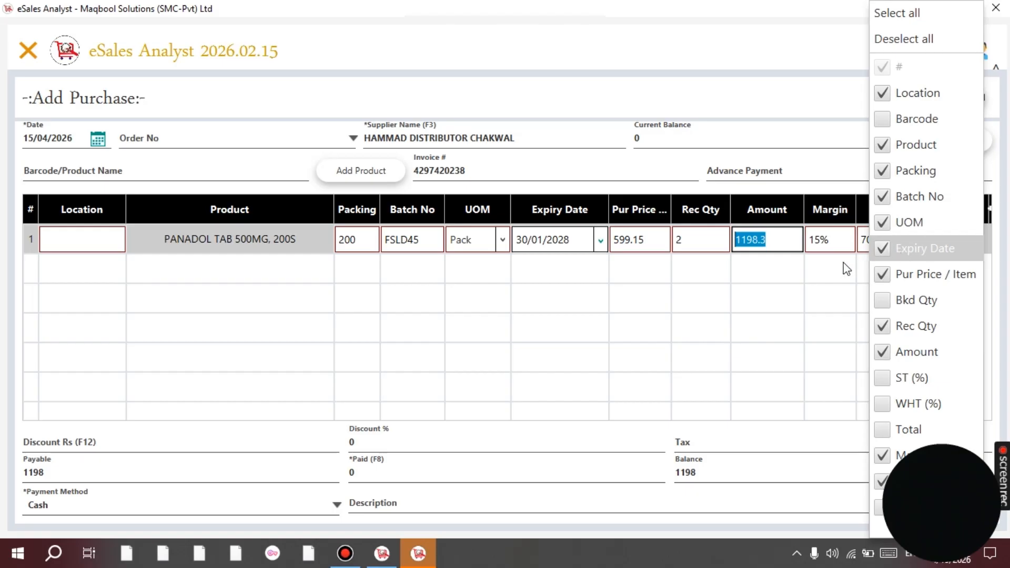
left_click(795, 296)
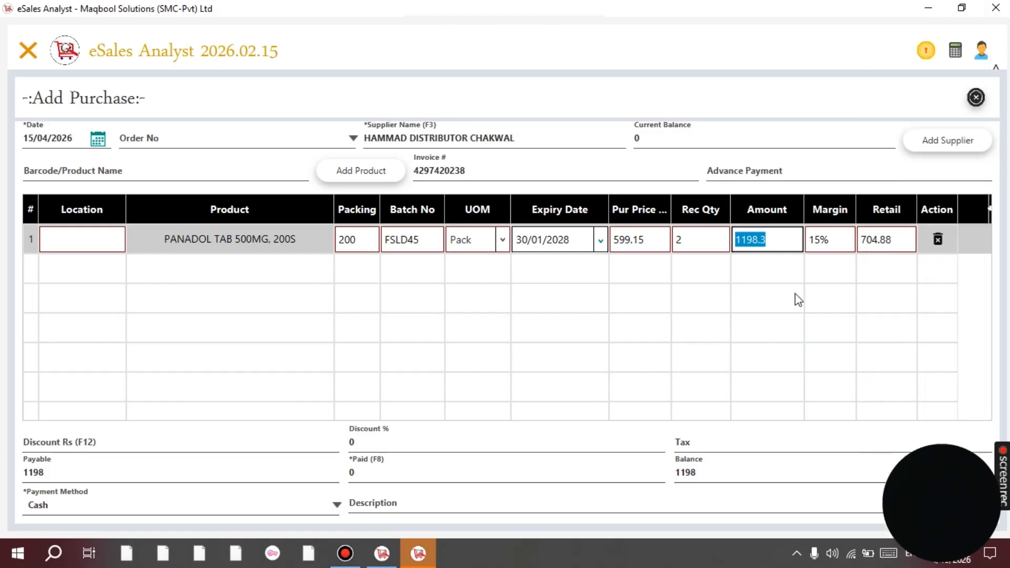
left_click(780, 242)
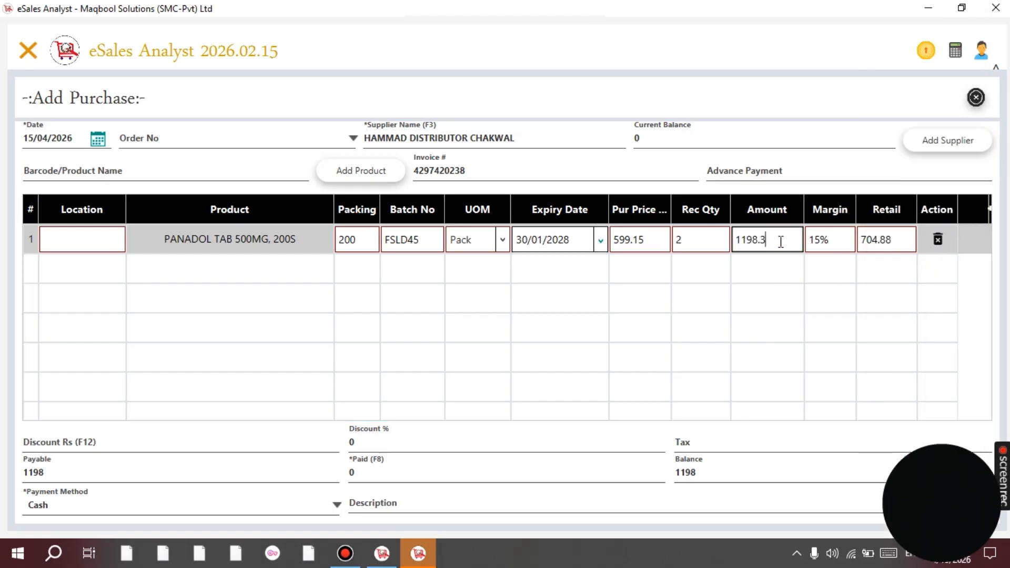
left_click(708, 244)
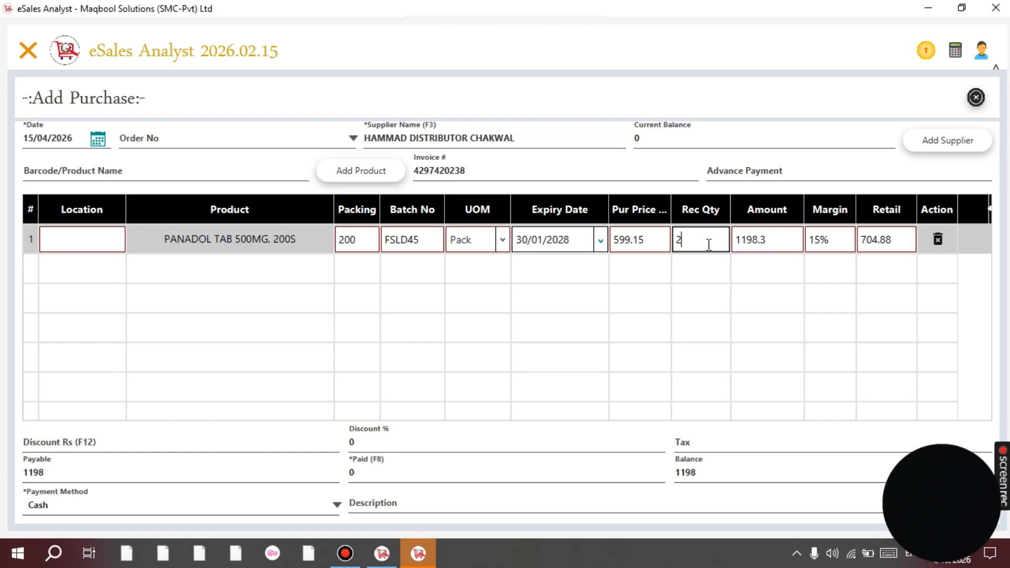
key("BackSpace")
type("3")
key("Tab")
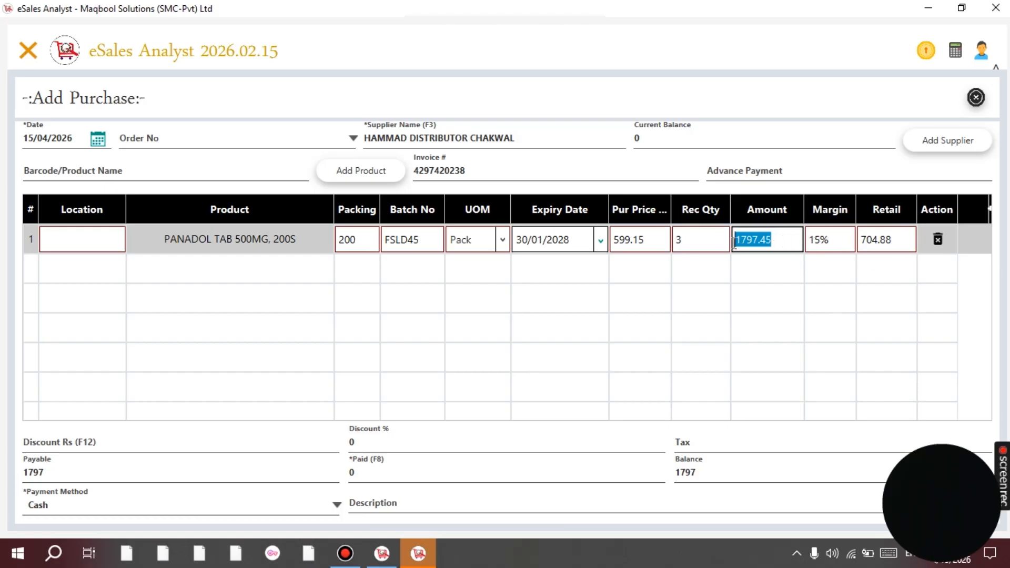
left_click(705, 236)
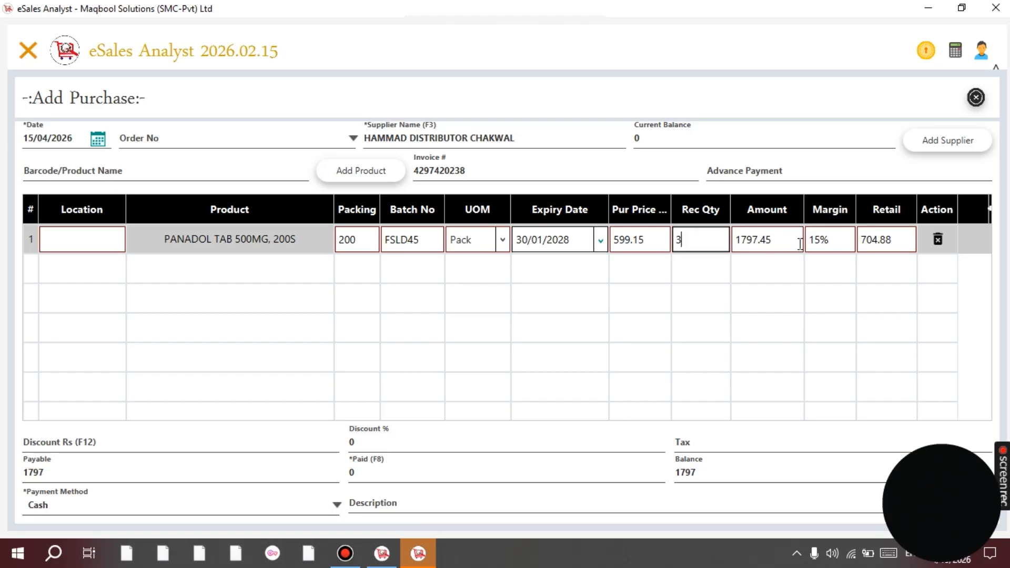
key("Return")
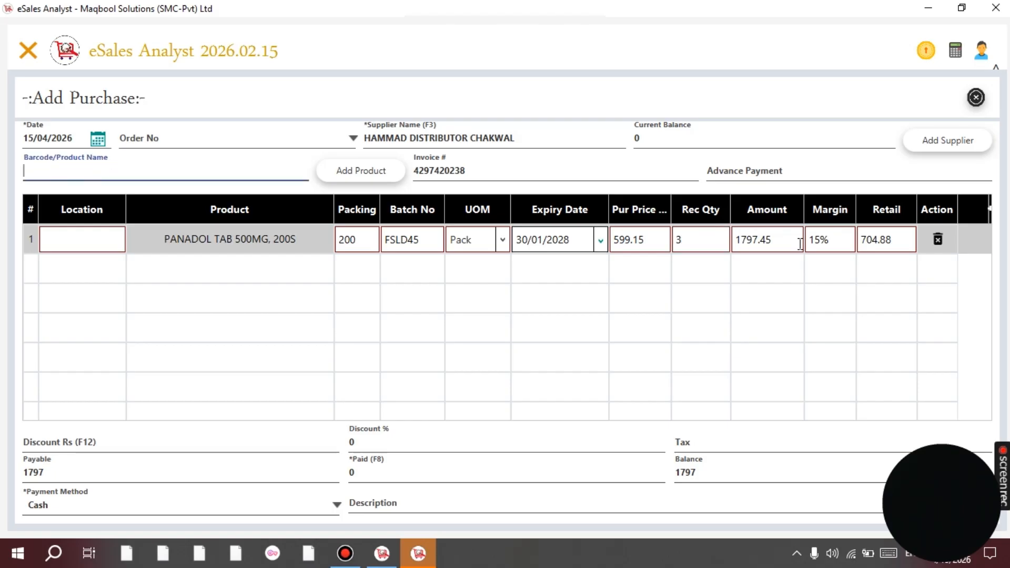
Add a second PANADOL TAB 500MG, 200S row with batch FSLY.
type("PANADOL ")
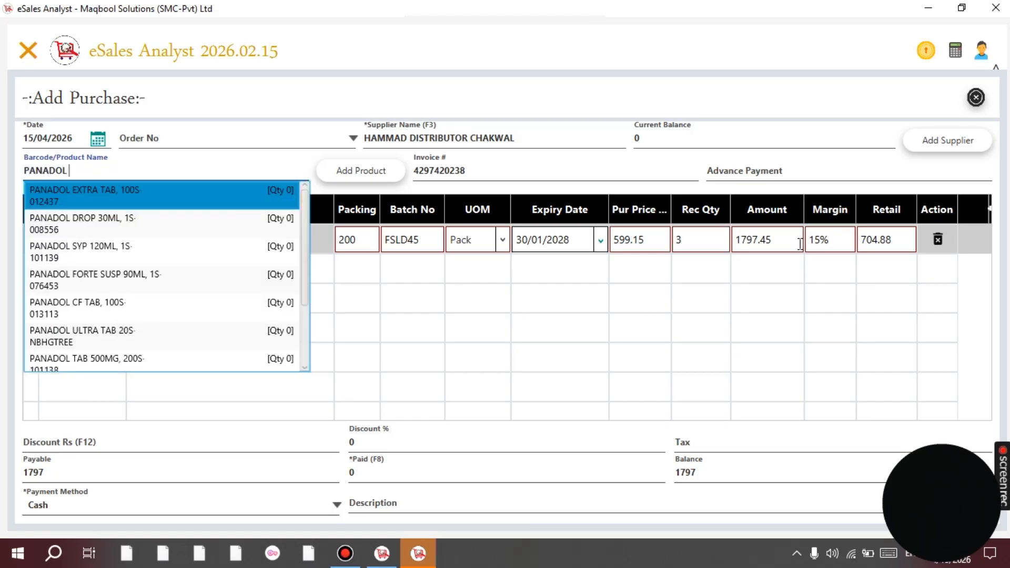
type("TAB")
key("Return")
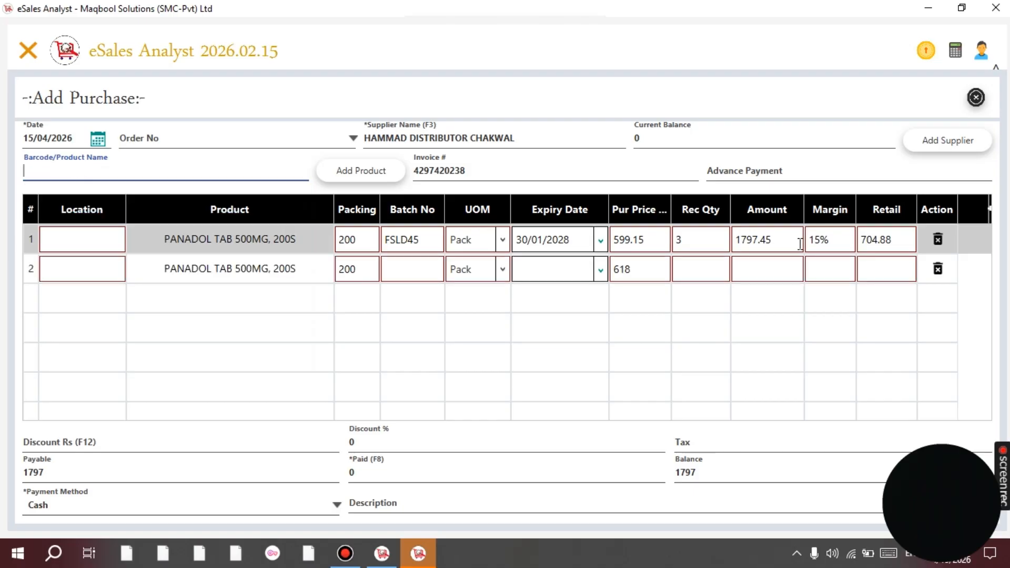
key("Return")
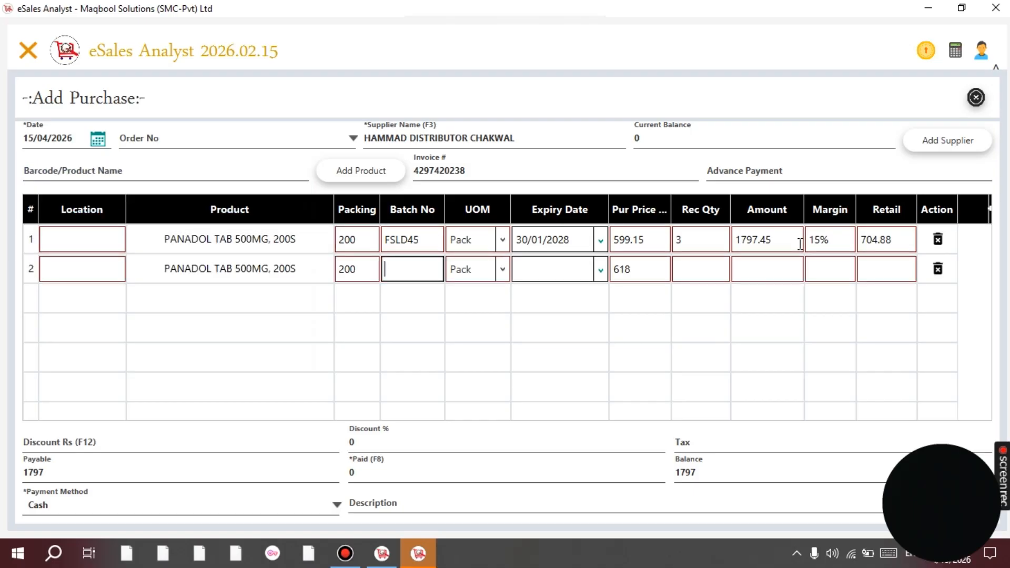
key("Return")
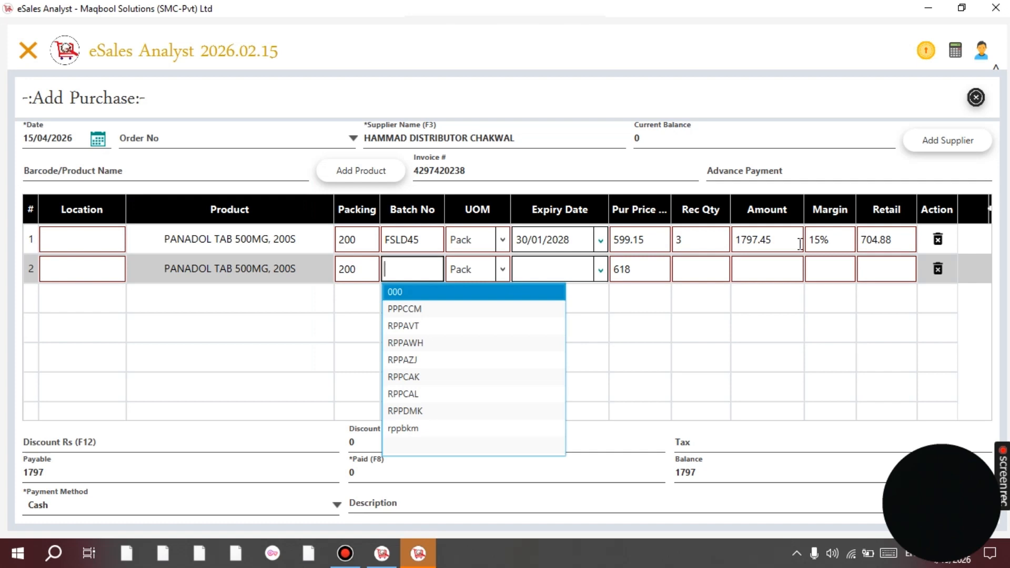
key("Return")
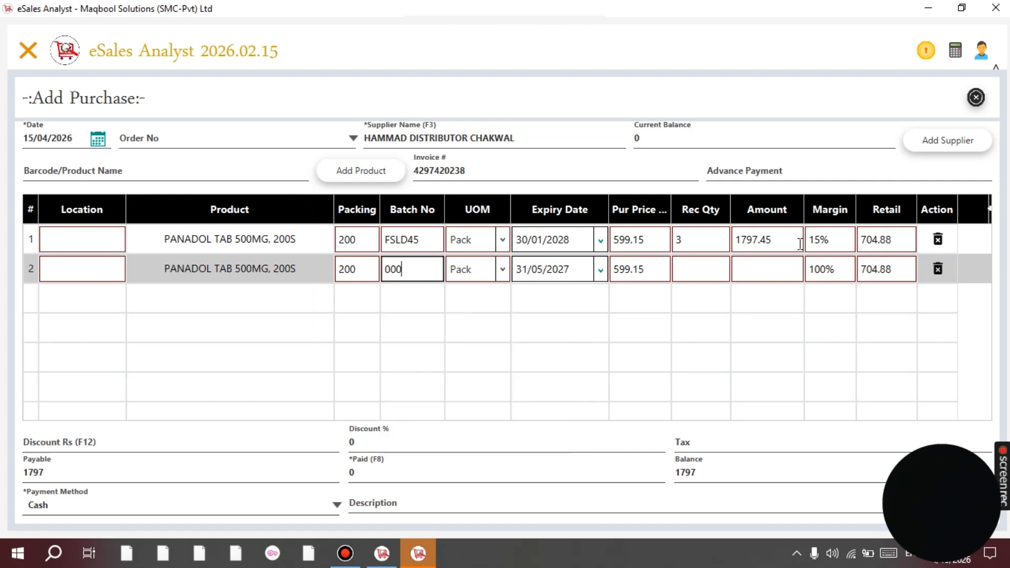
key("shift+Tab")
key("Tab")
type("FSLYRI")
key("BackSpace")
key("BackSpace")
Set row 2's expiry to 31/01/2027 and received quantity to 5.
key("Tab")
key("Tab")
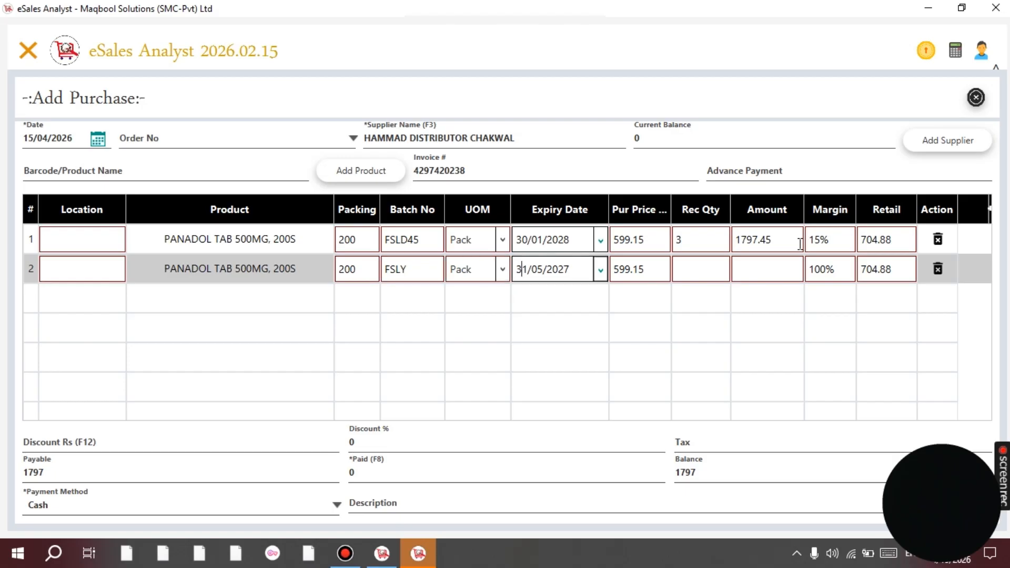
key("Right")
key("Right")
key("Right")
key("Right")
key("BackSpace")
key("BackSpace")
type("01")
key("Tab")
key("Tab")
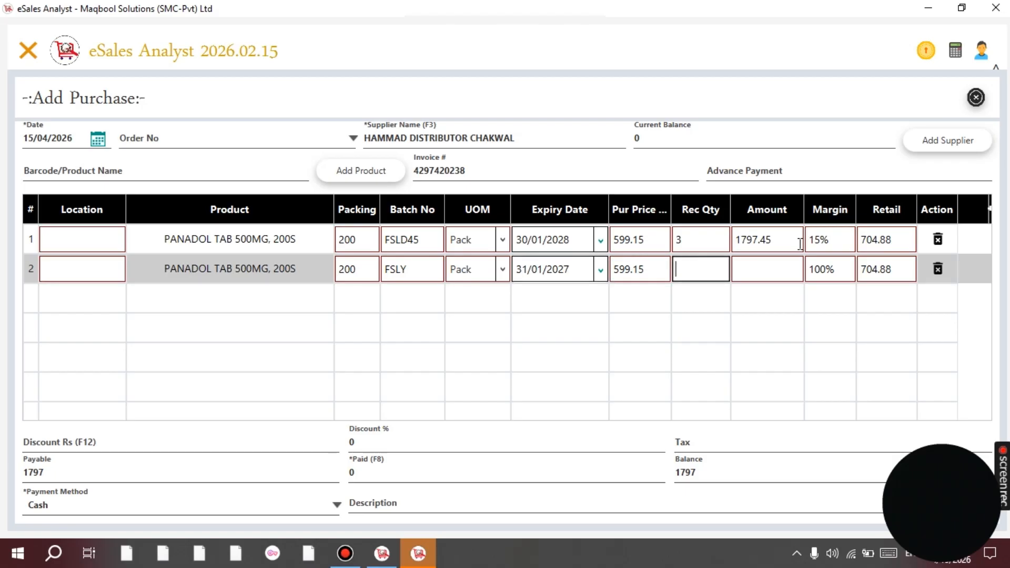
type("5")
Review row 2's amount 2995.75 and price 599.15, ending at the discount amount field.
key("Tab")
key("Tab")
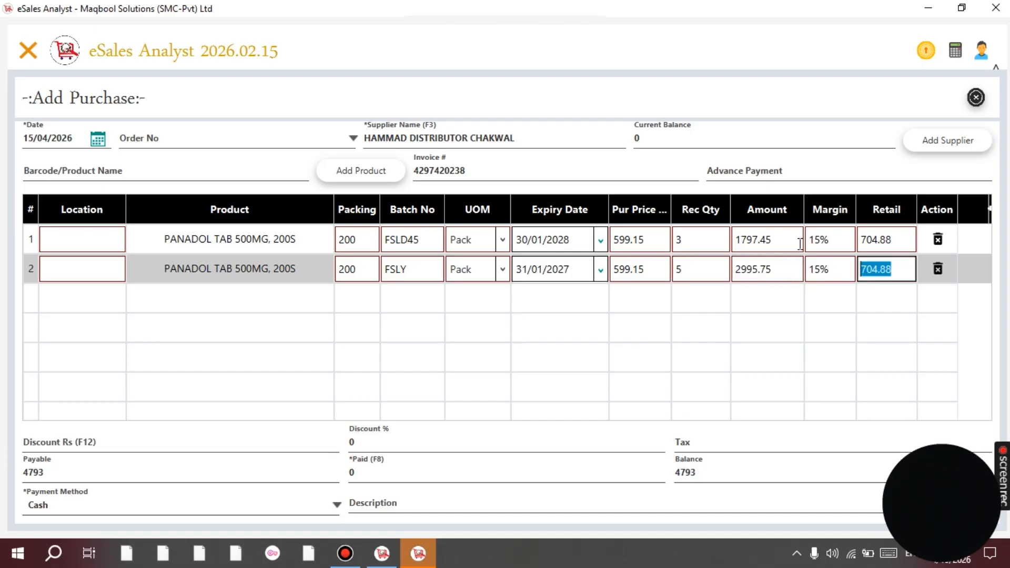
key("shift+Tab")
key("Tab")
key("shift+Tab")
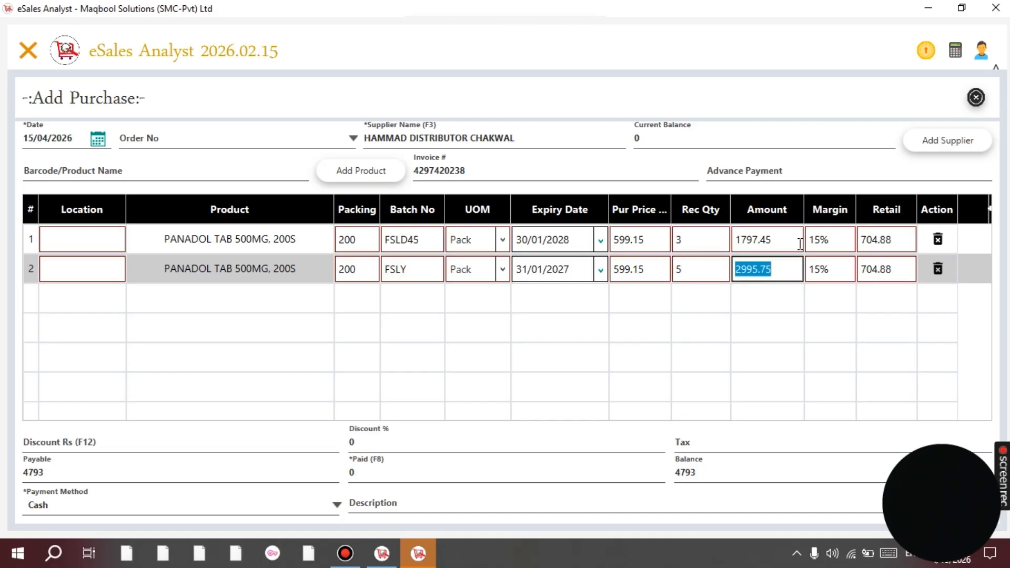
key("shift+Tab")
key("Tab")
key("shift+Tab")
key("Tab")
key("shift+Tab")
key("shift+Tab")
key("Tab")
key("shift+Tab")
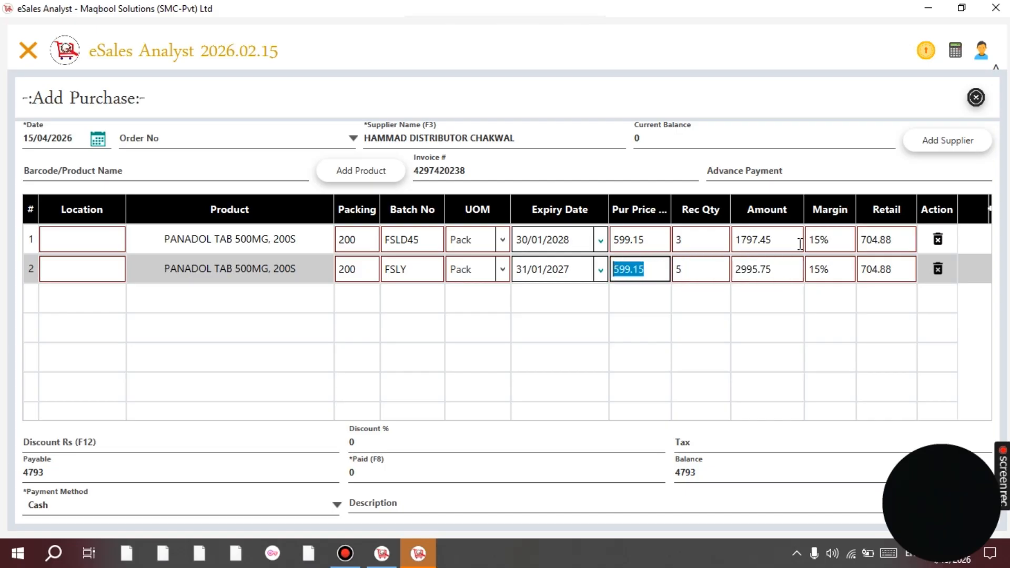
key("shift+Tab")
key("Return")
key("F12")
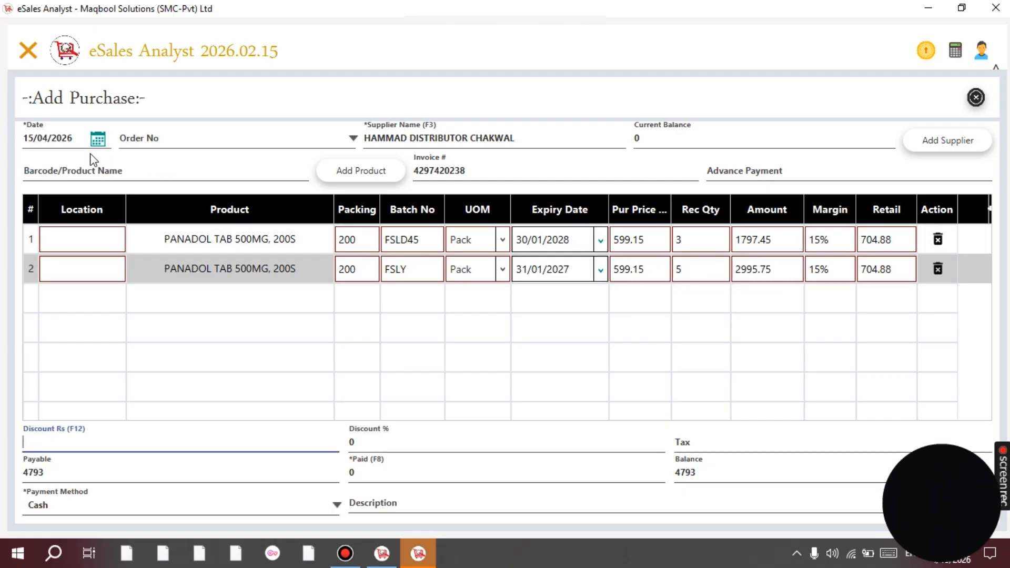
Add IROZEE F TAB, 30S as a new purchase line.
left_click(105, 170)
type("F")
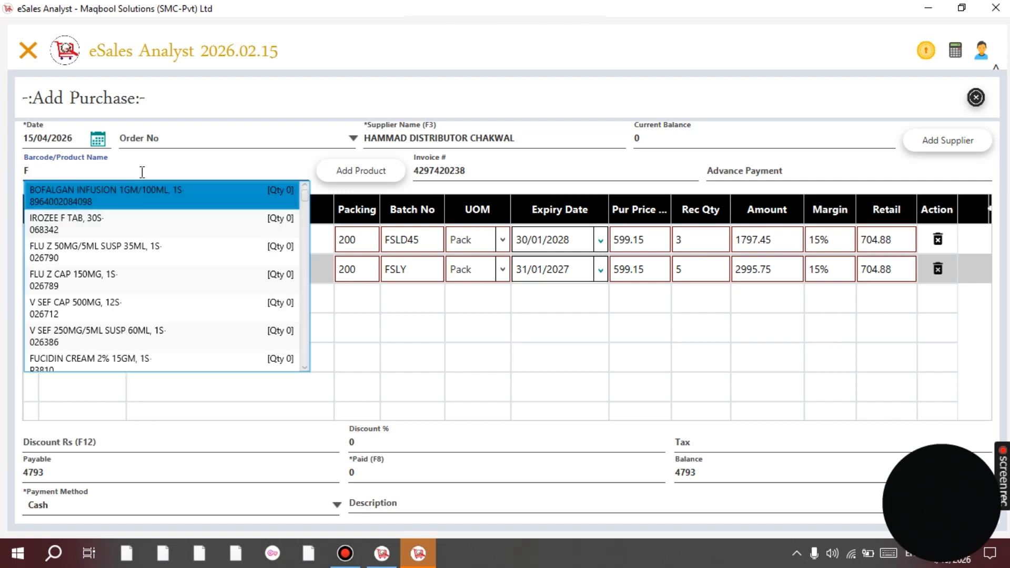
key("Down")
key("Return")
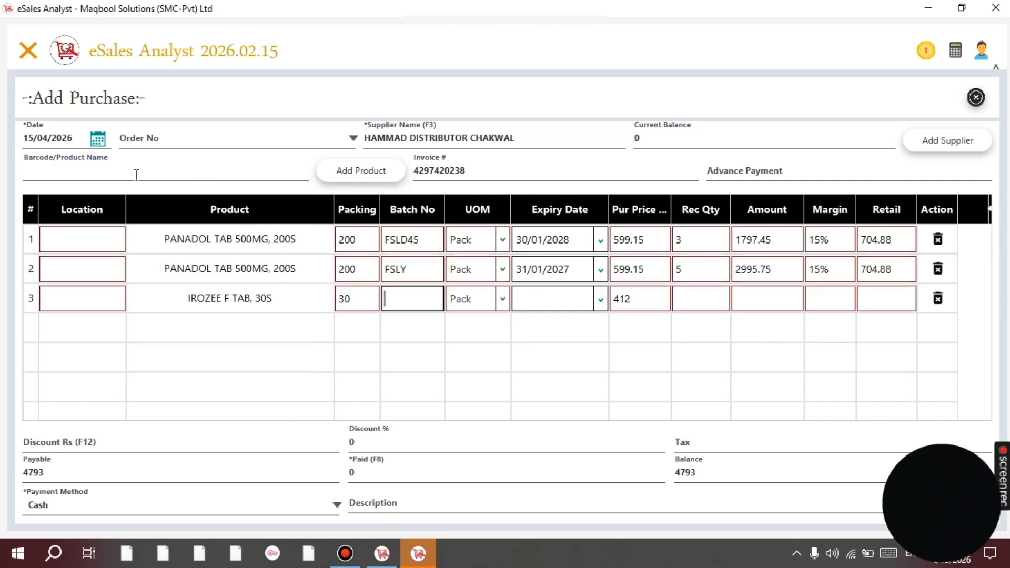
Give the IROZEE line batch fjsl45, expiry 30/01/2028 and received quantity 6.
type("5558")
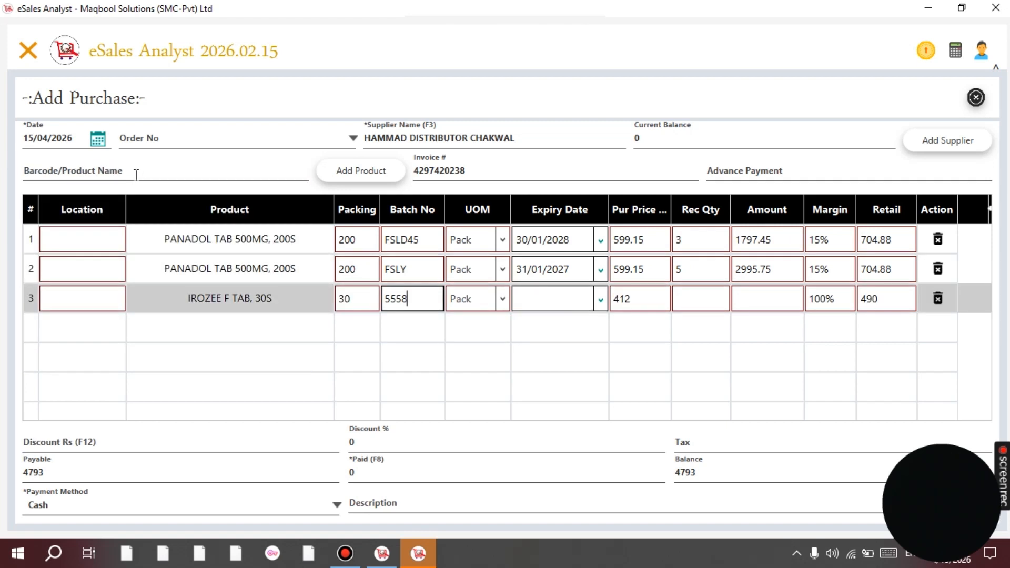
key("ctrl+a")
type("fjsl45")
key("Tab")
type("30")
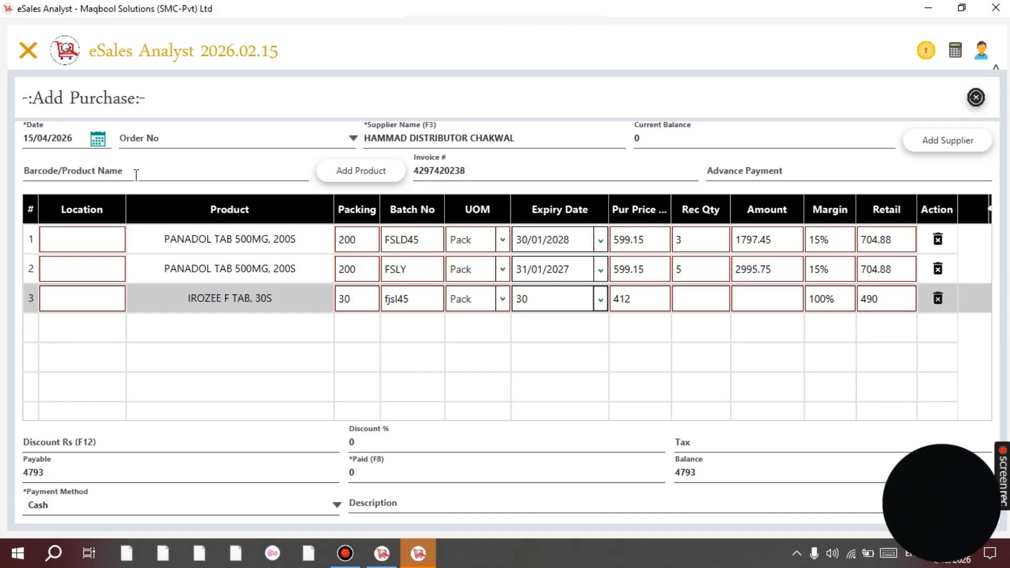
type("/01/202")
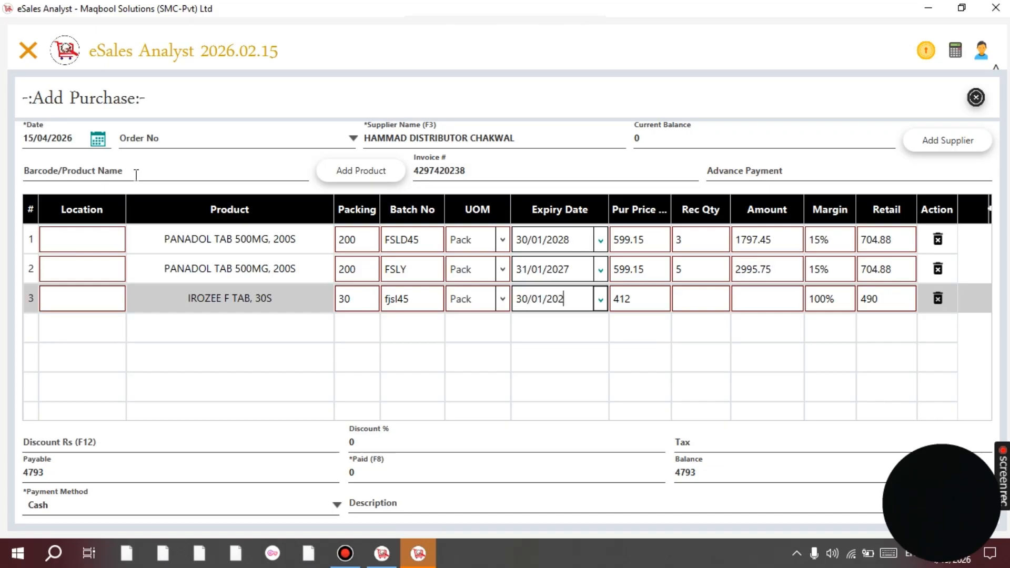
type("8")
key("Tab")
key("Tab")
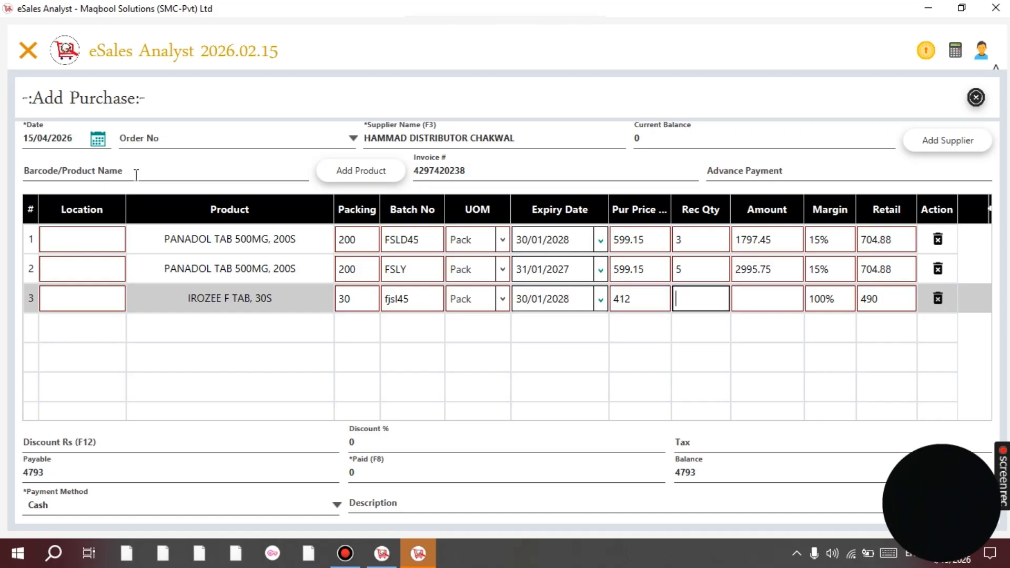
type("6")
key("Tab")
key("Tab")
key("shift+Tab")
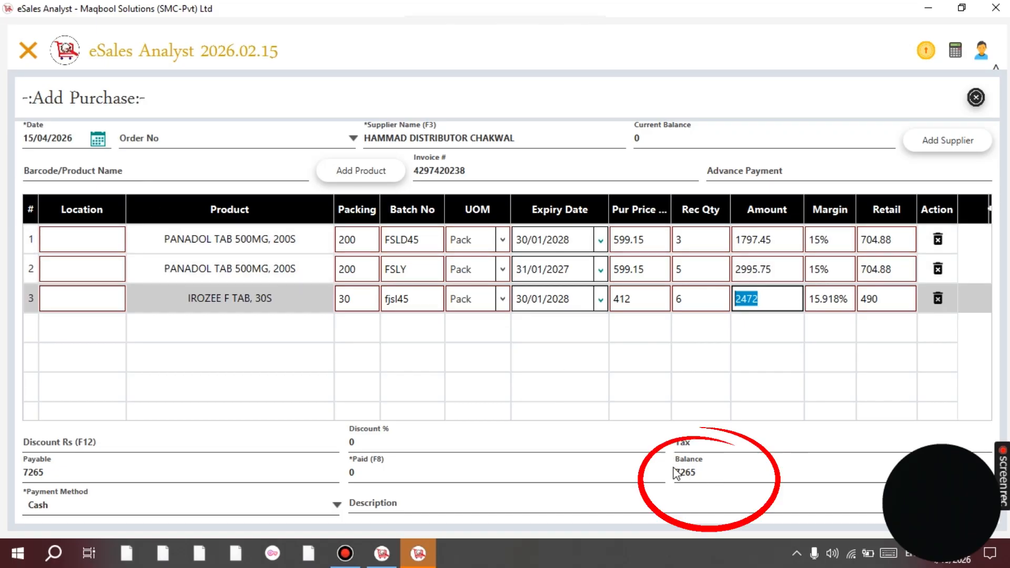
Try a paid amount of 1000, then clear it and check the discount and tax fields.
left_click(429, 466)
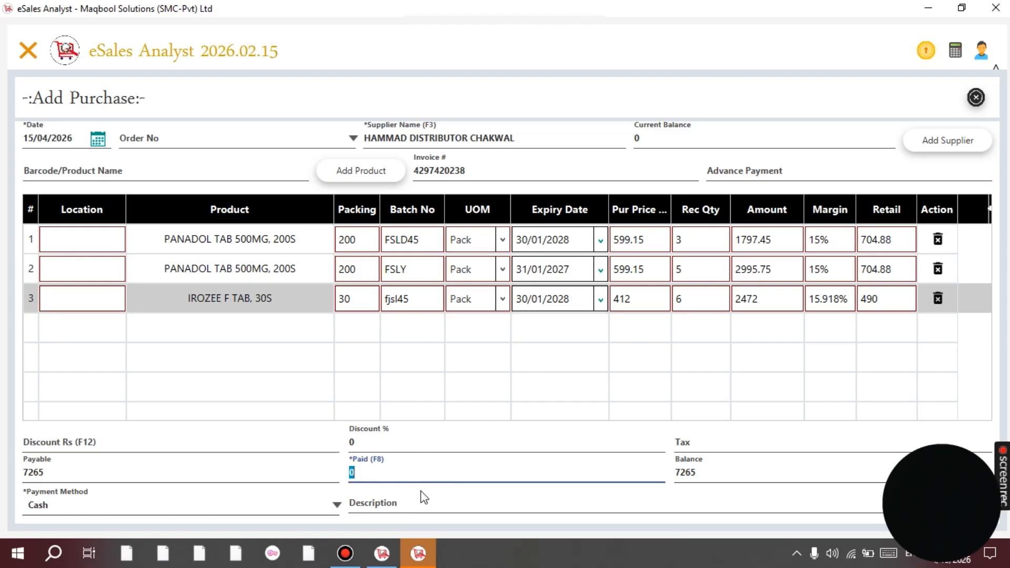
type("1000")
key("F12")
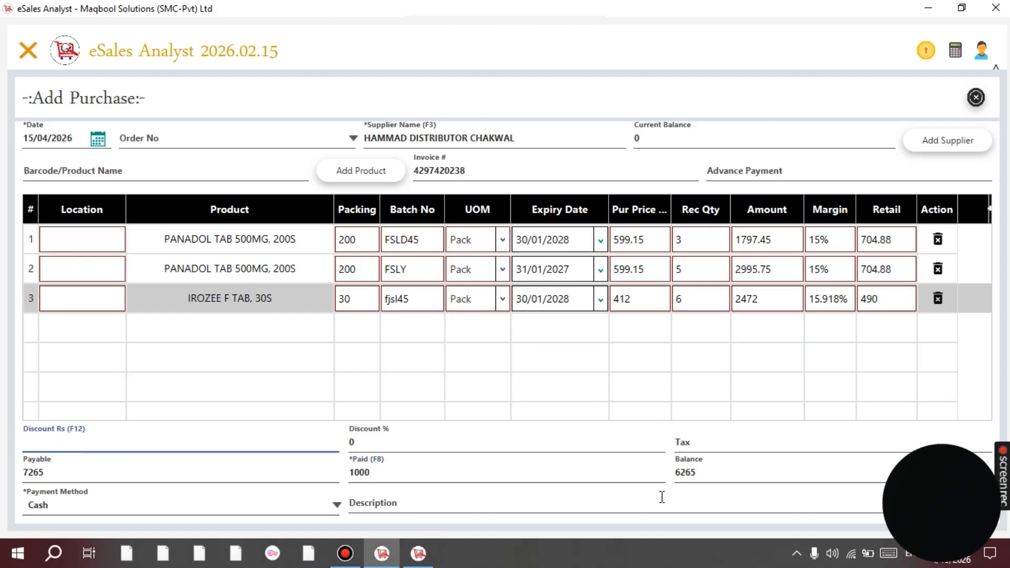
key("F8")
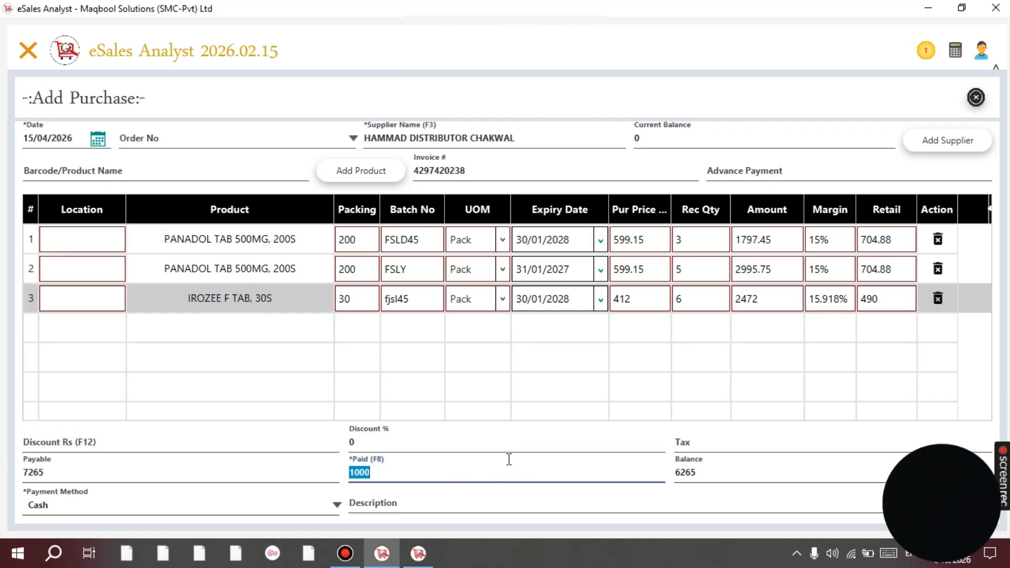
key("BackSpace")
left_click(47, 443)
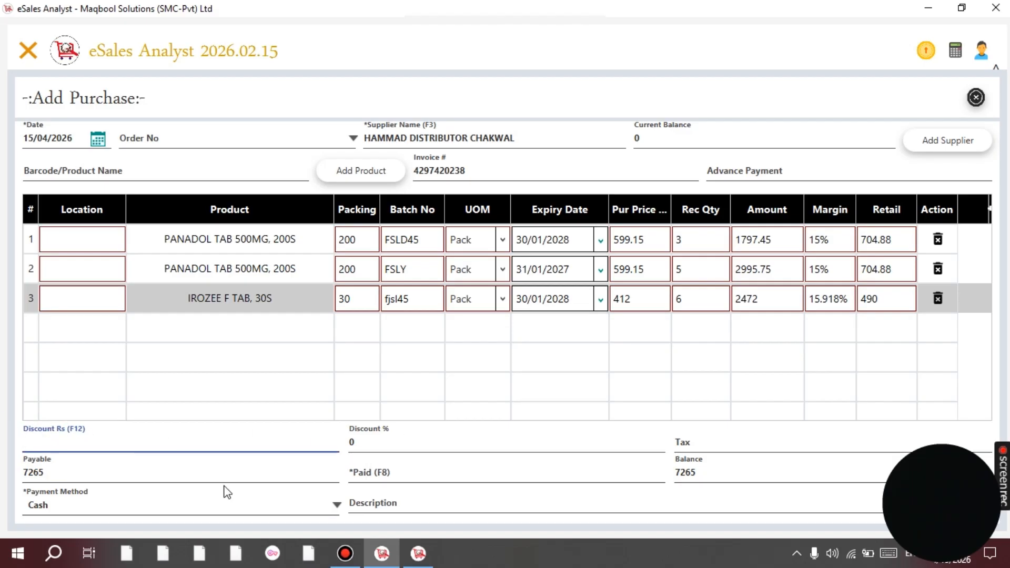
left_click(689, 443)
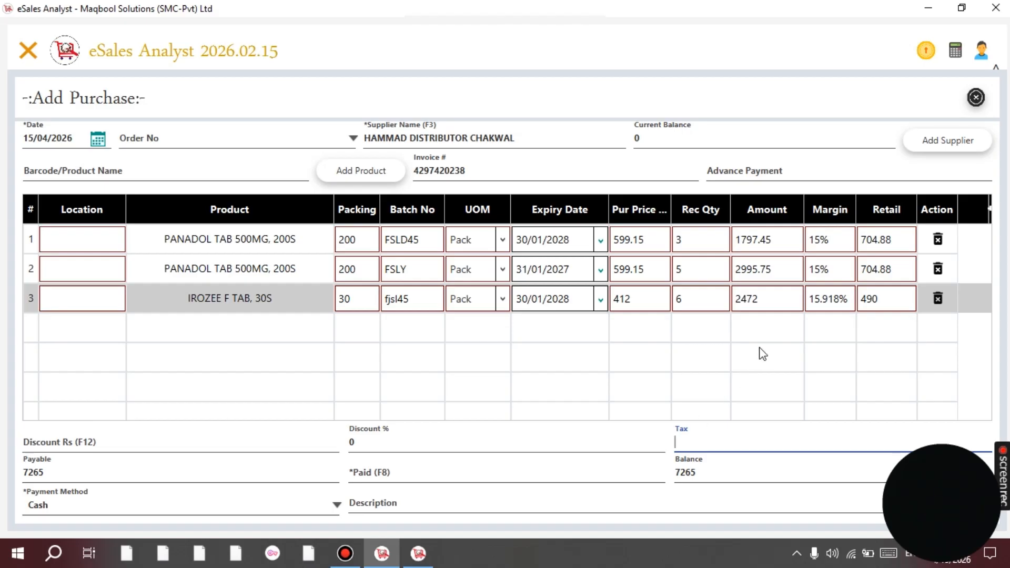
left_click(485, 475)
Enter 2000 as paid, leaving a 5265 balance, and save the purchase.
type("2")
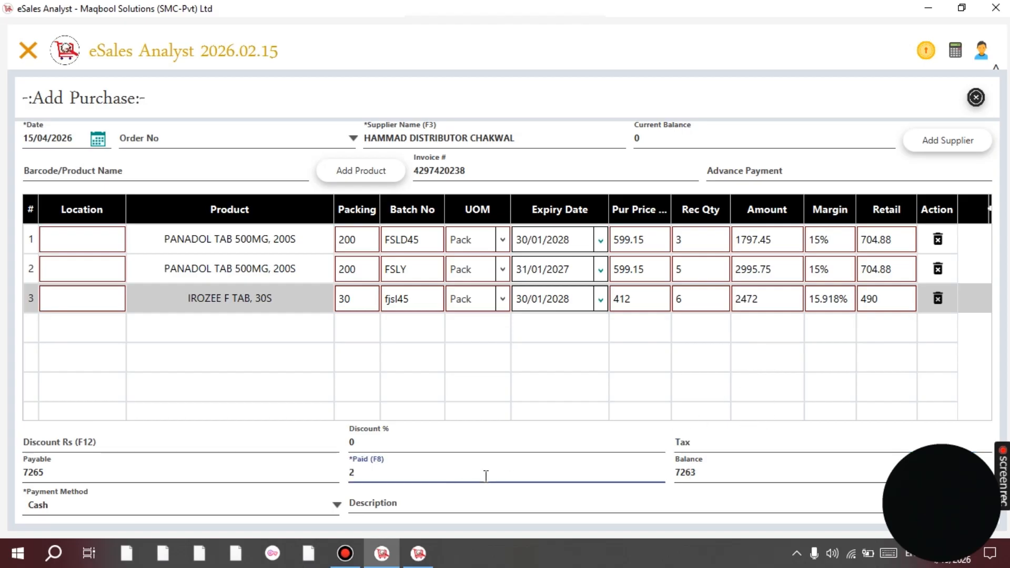
type("000")
key("BackSpace")
key("BackSpace")
key("BackSpace")
key("BackSpace")
type("7265")
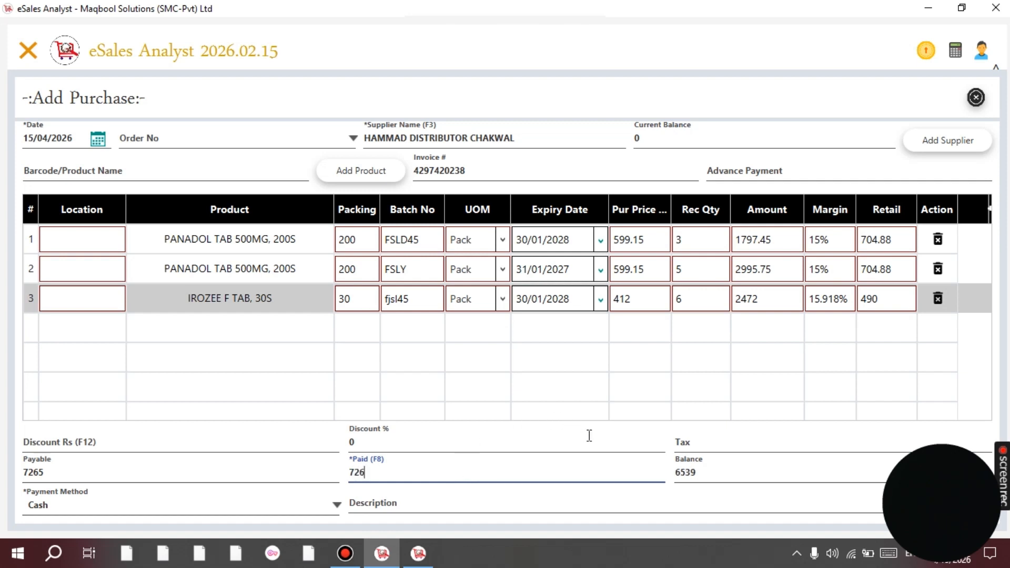
key("BackSpace")
key("BackSpace")
key("BackSpace")
key("BackSpace")
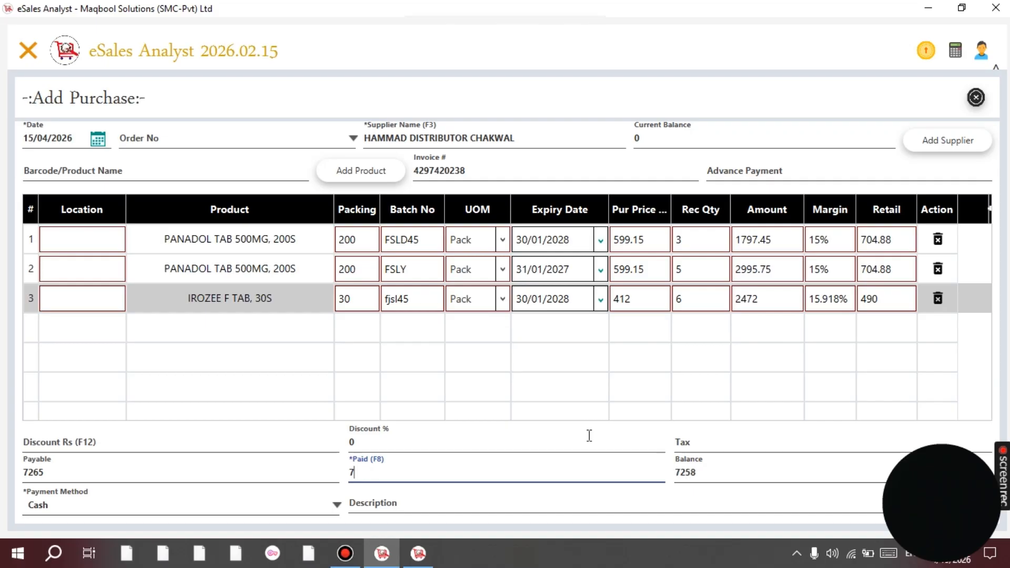
type("2000")
key("Return")
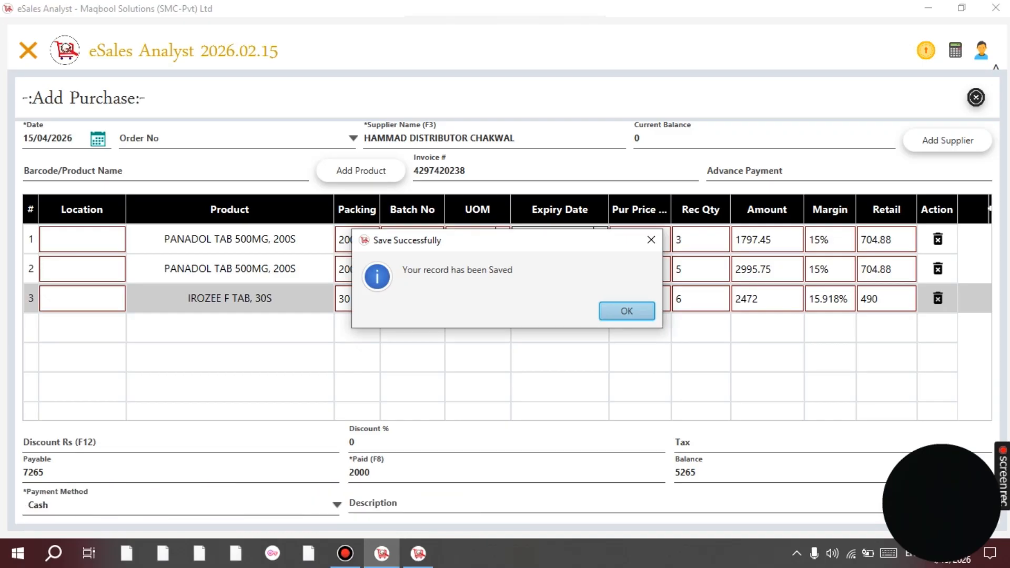
Dismiss the Save Successfully message and fill the Location column with RACK 12, RACK 11 and RACK 2.
key("Return")
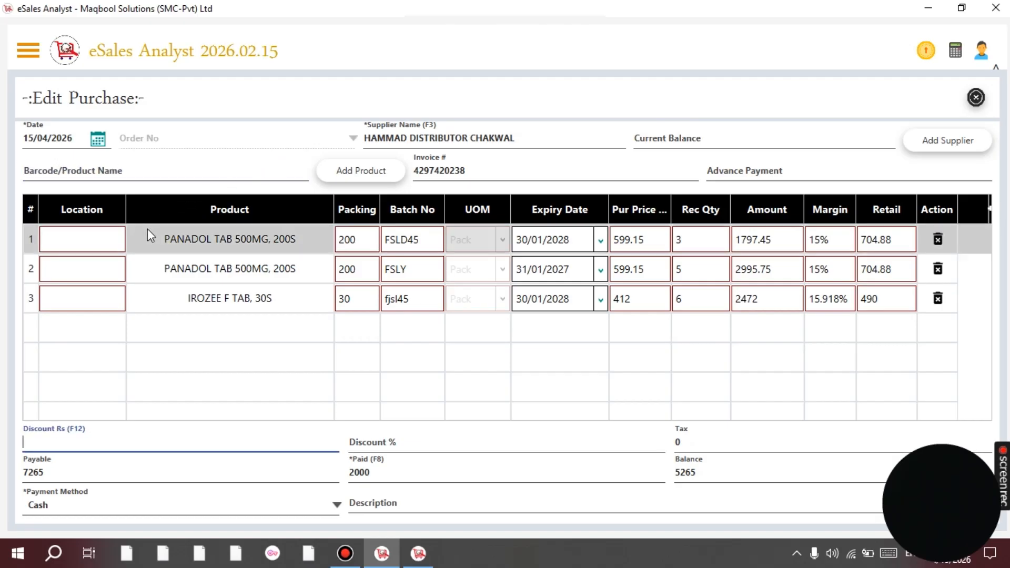
left_click(95, 239)
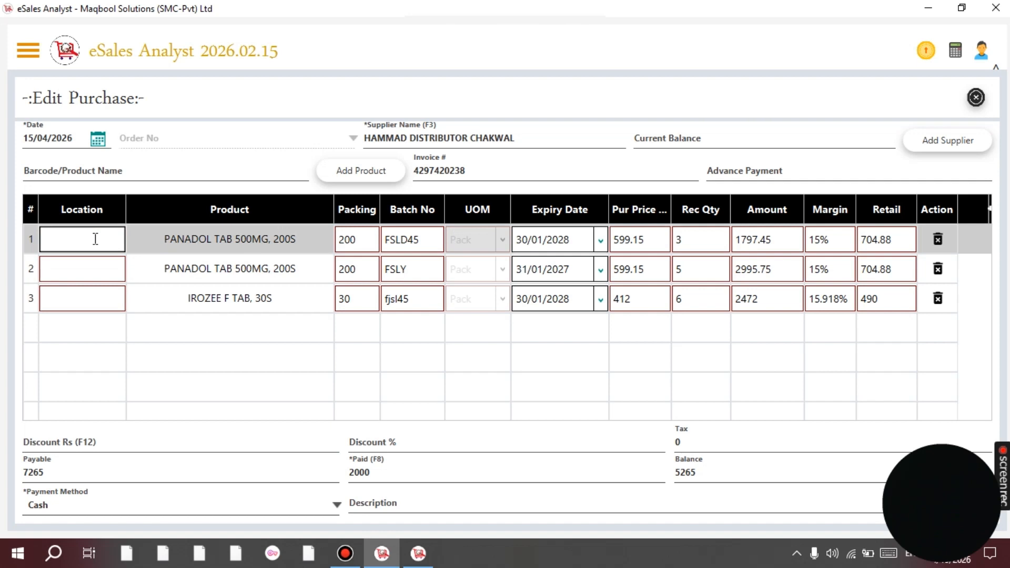
type("RACE 1")
key("BackSpace")
type("1")
key("Return")
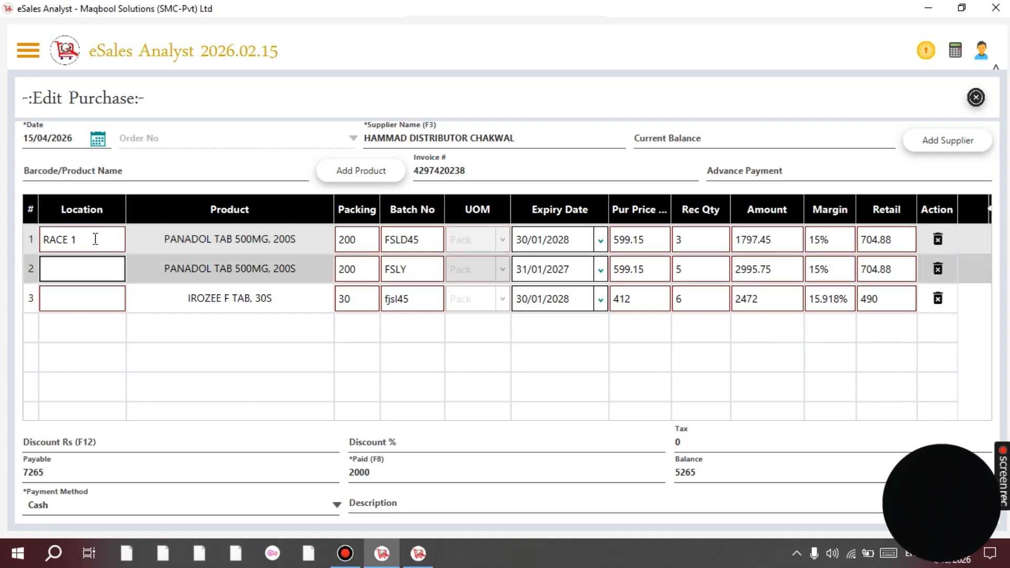
type("RAC")
key("BackSpace")
key("BackSpace")
key("BackSpace")
key("shift+Tab")
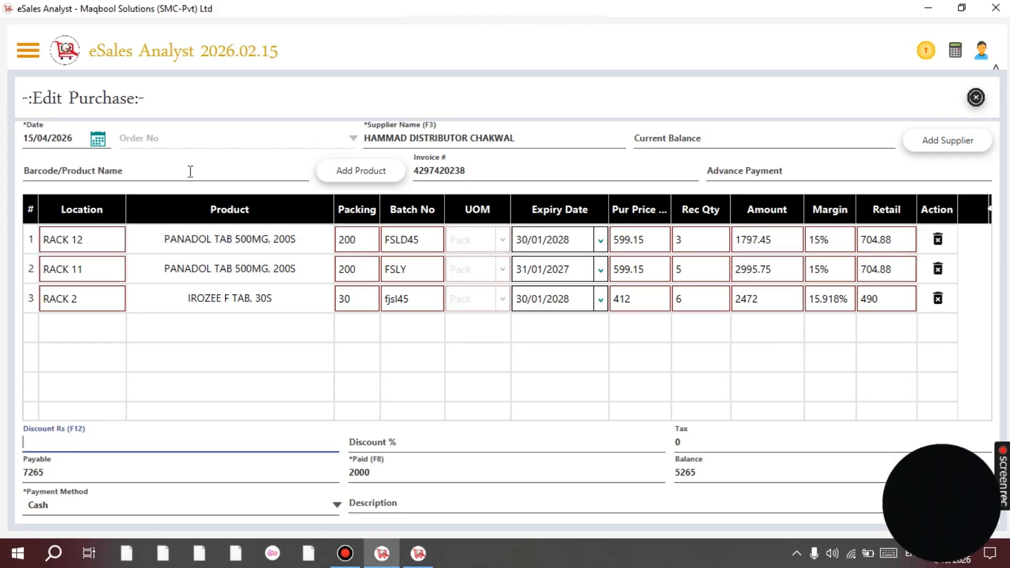
left_click(190, 169)
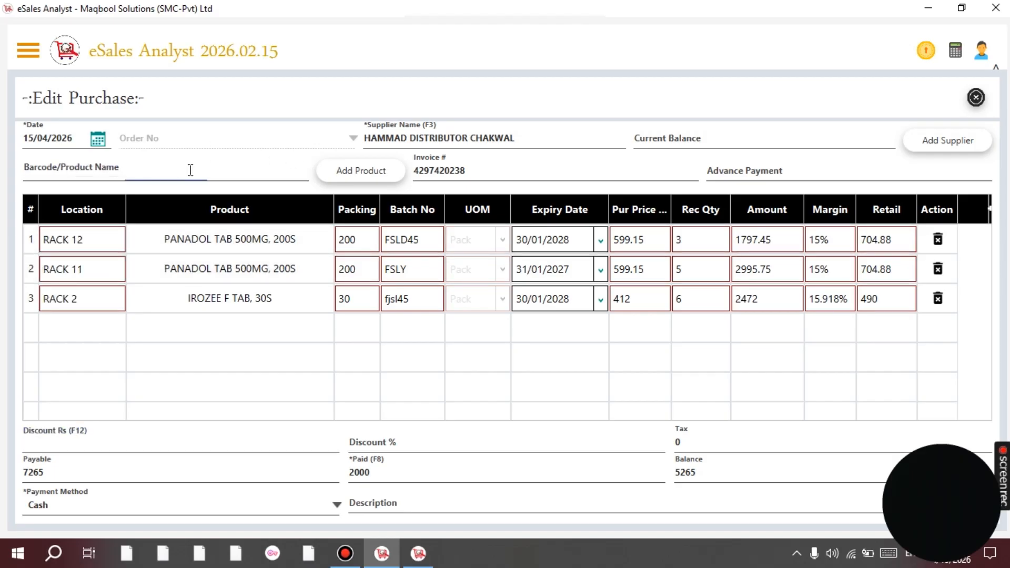
Add the suggested LONACORT INJ 1ML, 1S line to the purchase, then delete it.
type("J")
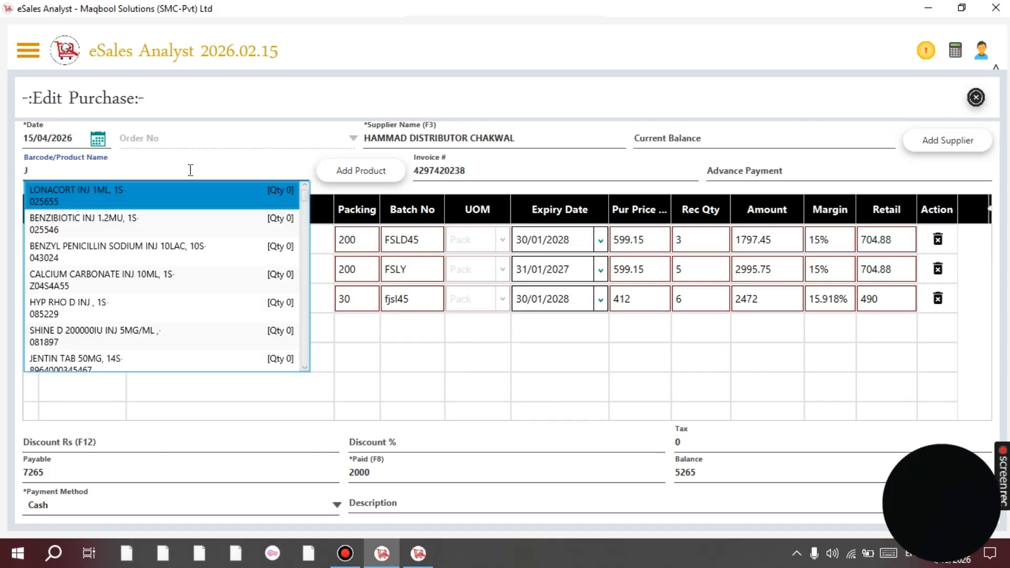
key("Return")
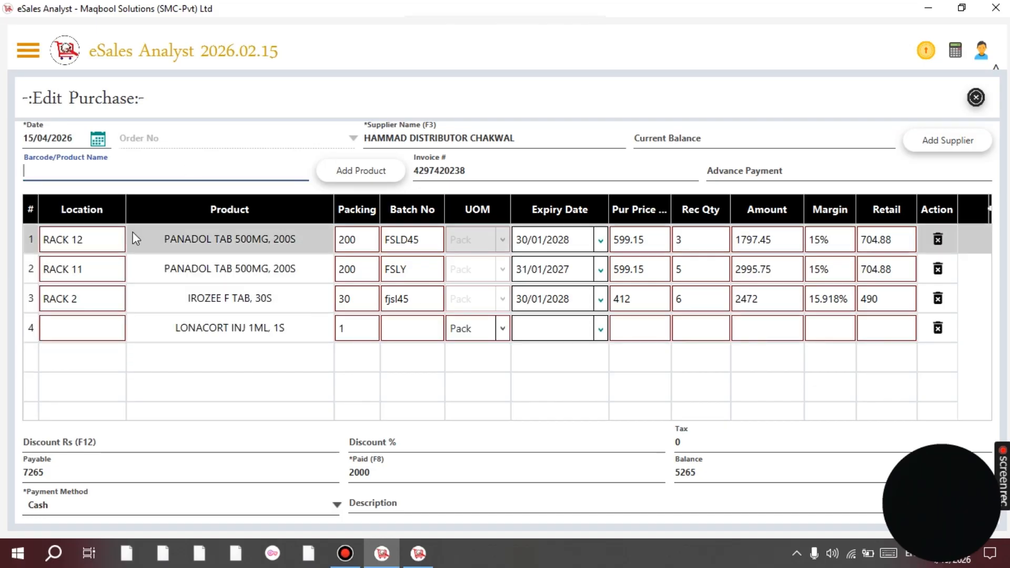
left_click(243, 333)
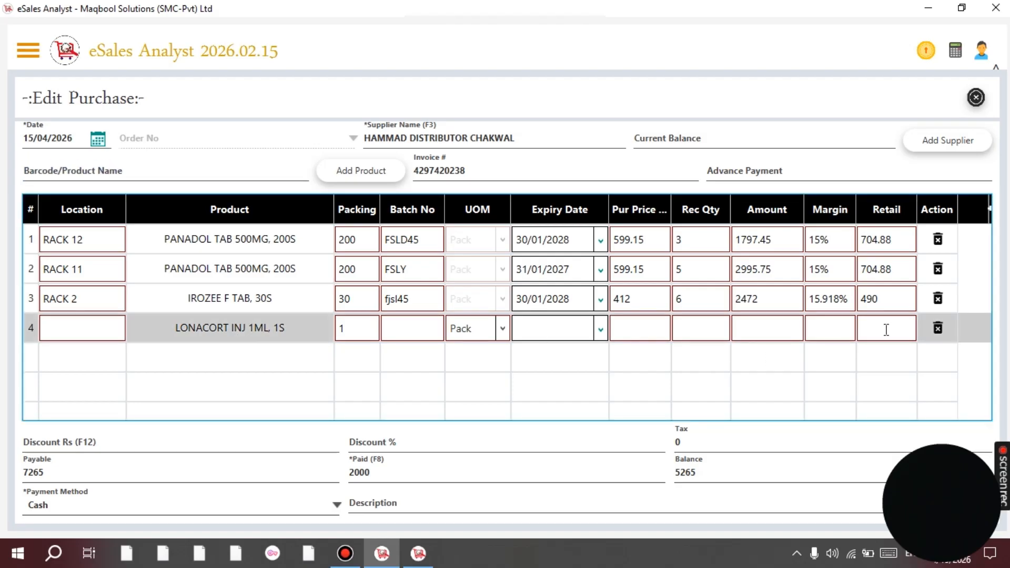
left_click(937, 327)
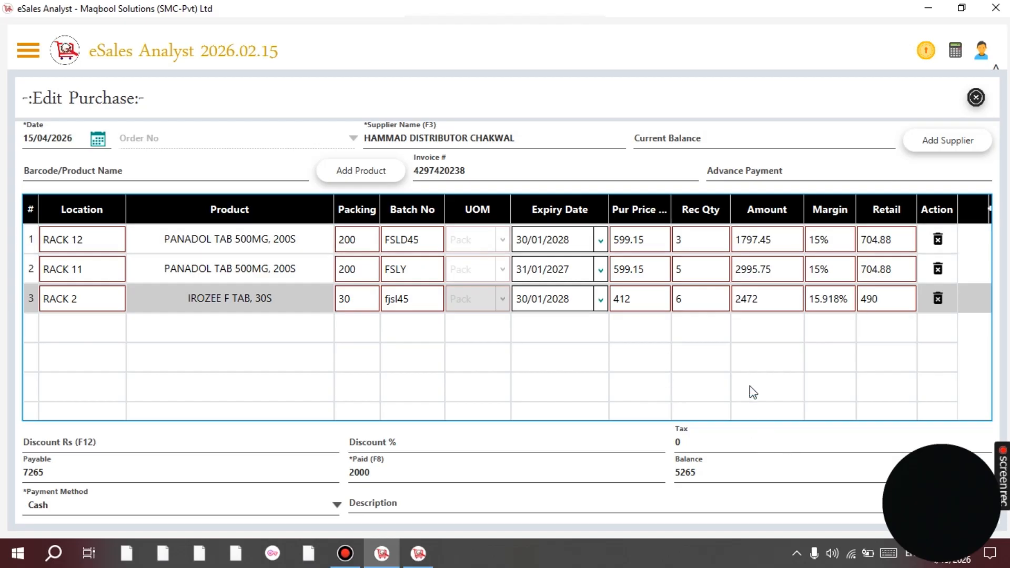
Move past the discount, balance and advance fields and enter the description 'ALL PAYMENT DONE'.
key("F12")
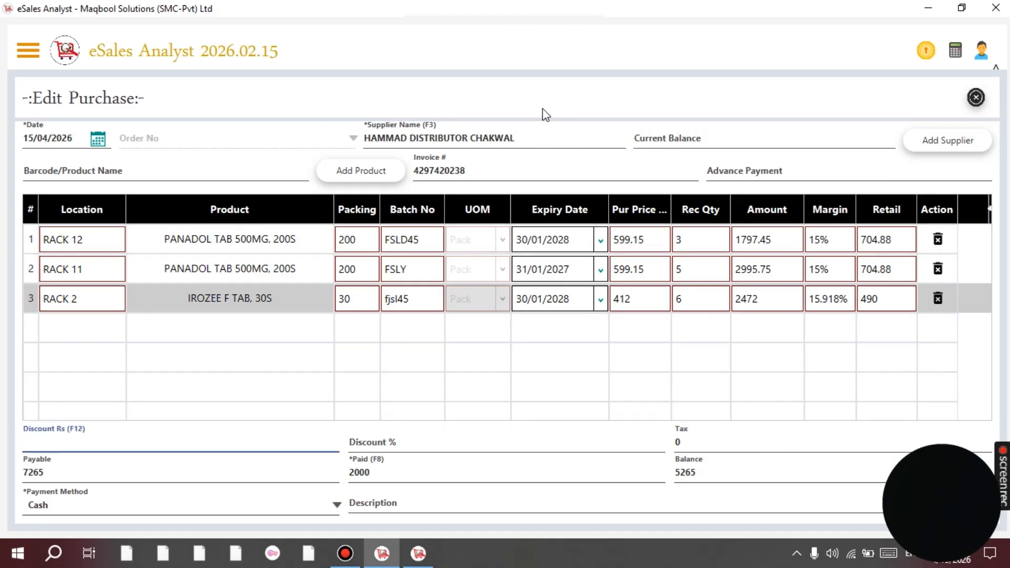
left_click(675, 138)
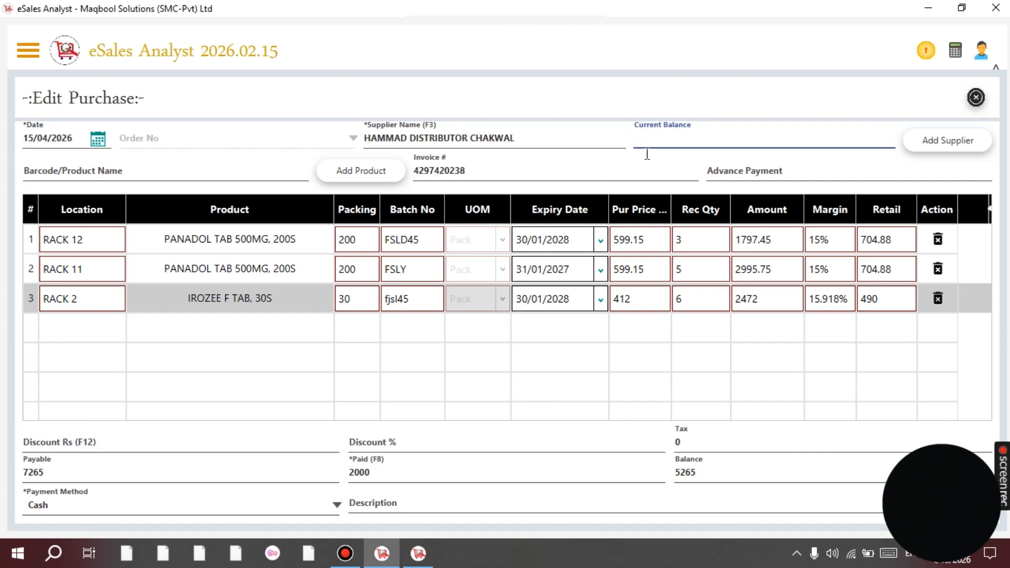
left_click(728, 173)
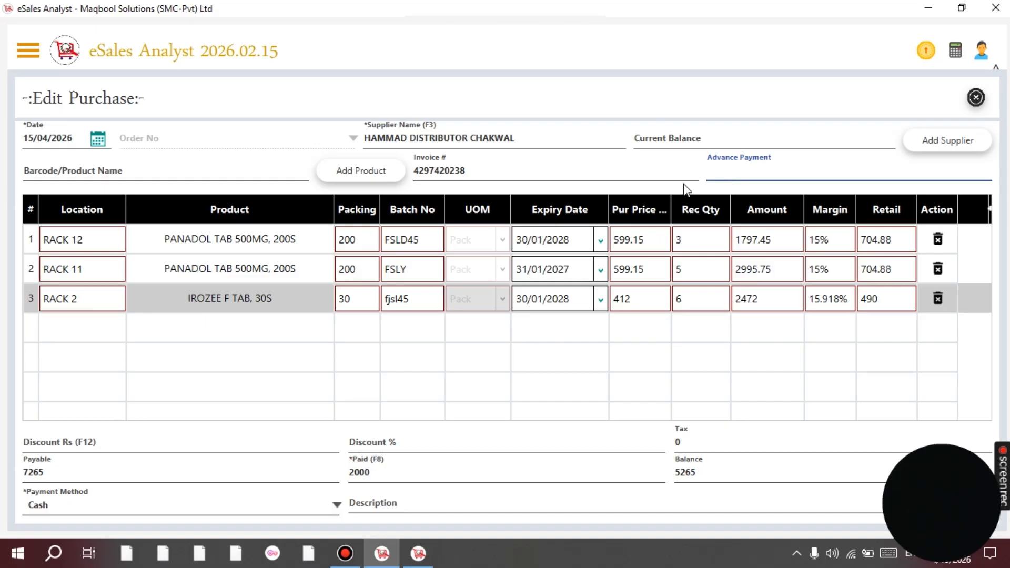
left_click(409, 505)
type("ALL ")
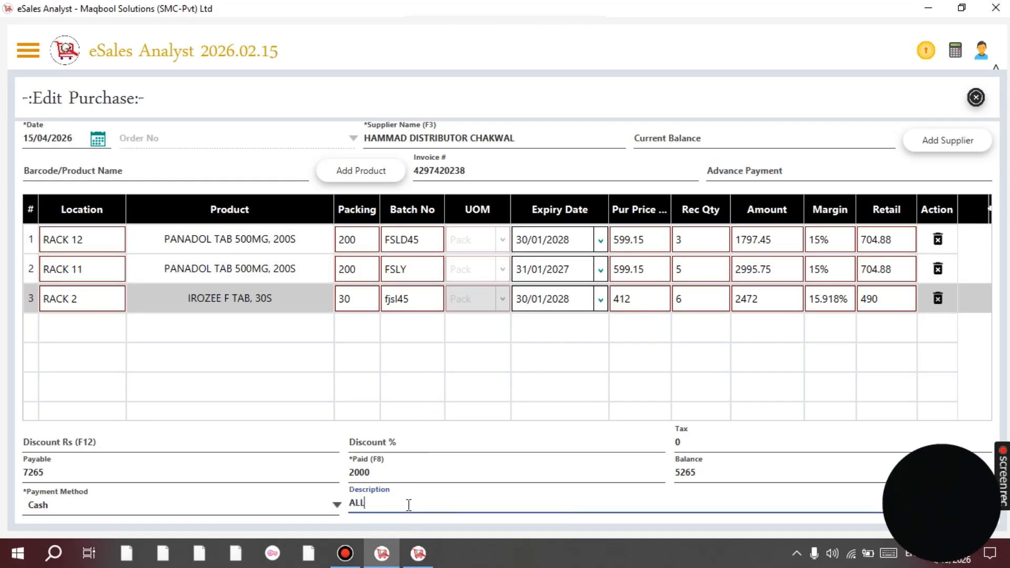
type("PAYMENT DONE")
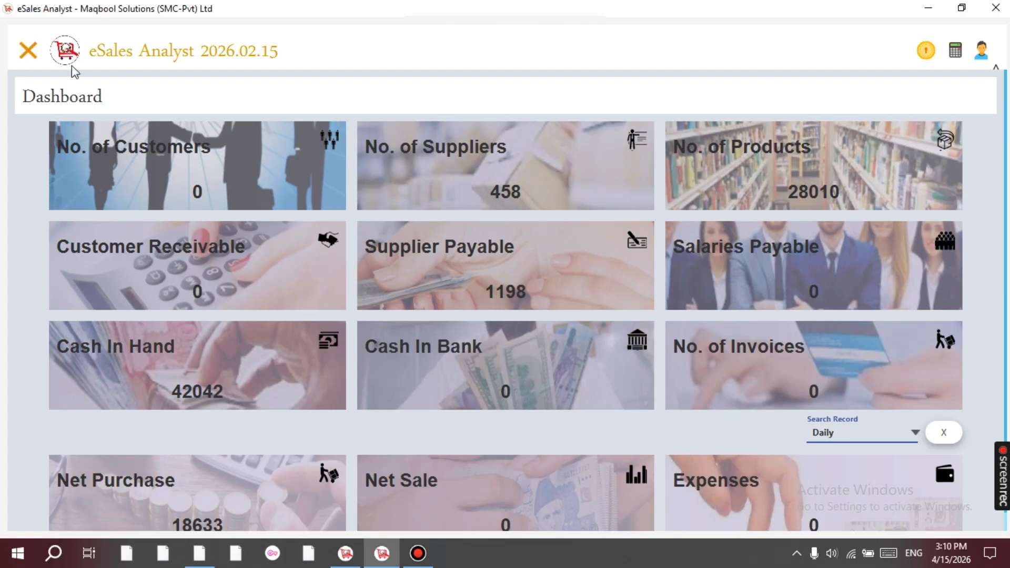
Open the Purchase Details list from the Purchase menu and hide the sidebar.
left_click(26, 52)
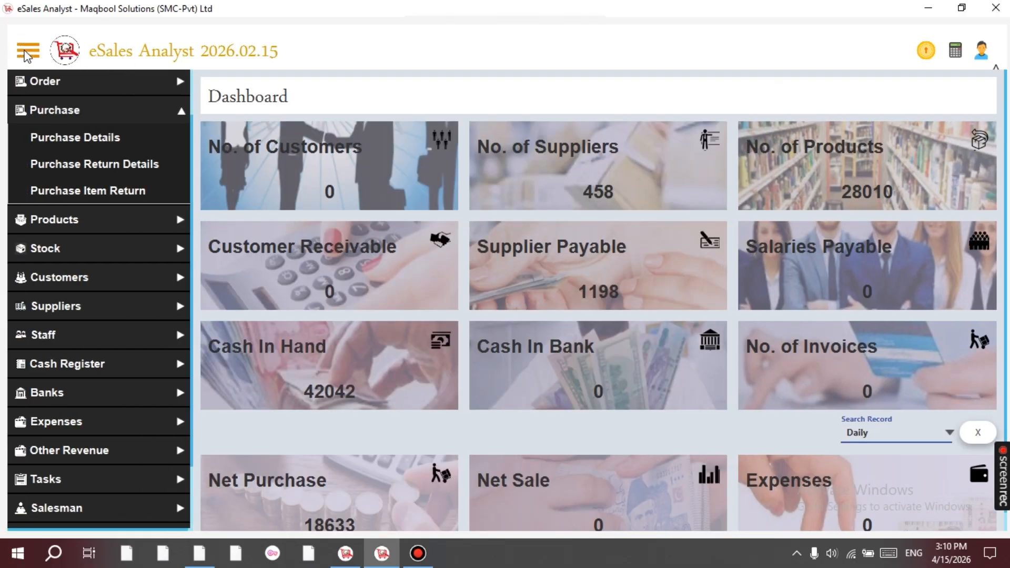
left_click(48, 112)
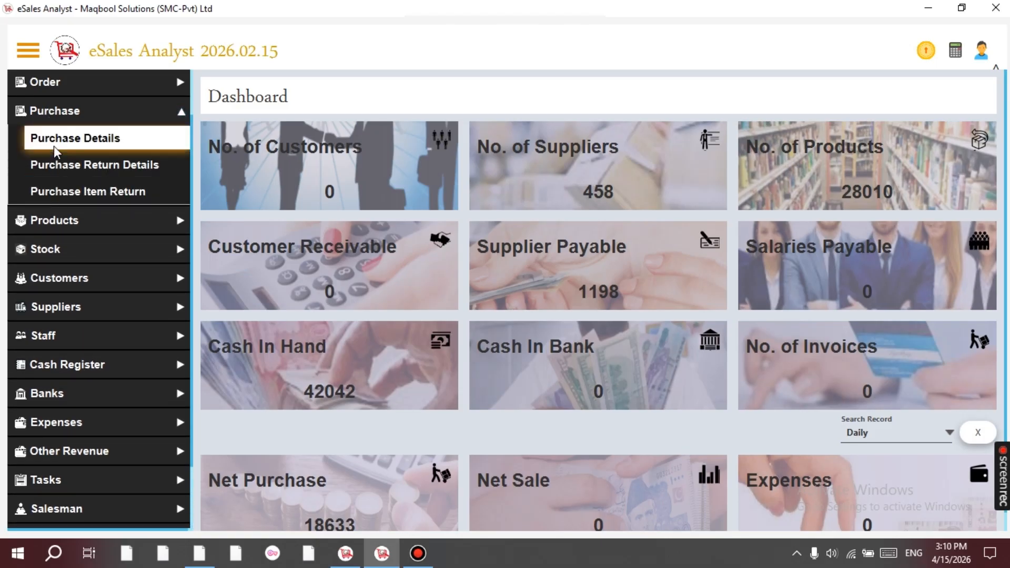
left_click(55, 149)
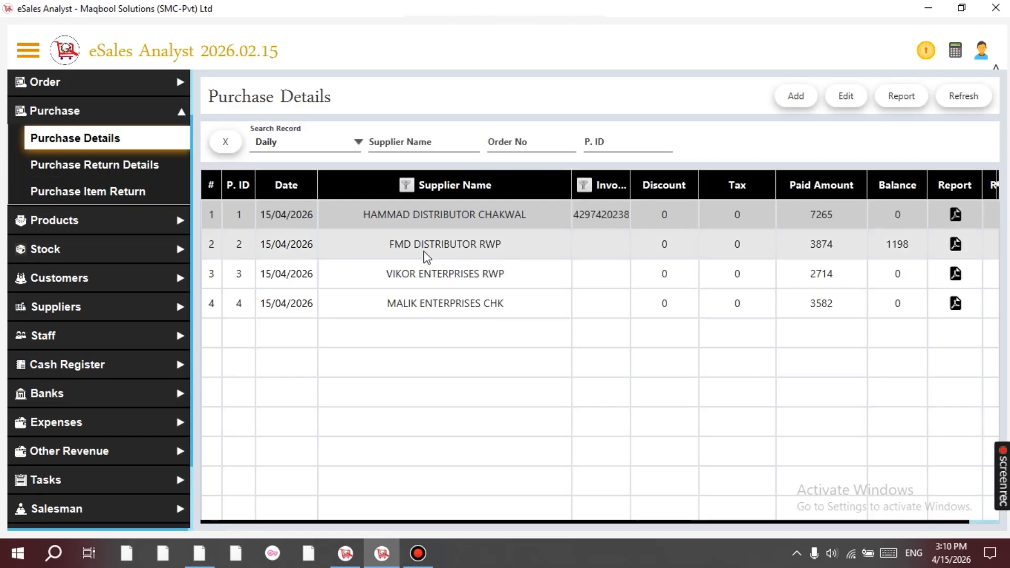
left_click(37, 56)
Select the MALIK ENTERPRISES CHK purchase in the list.
left_click(395, 314)
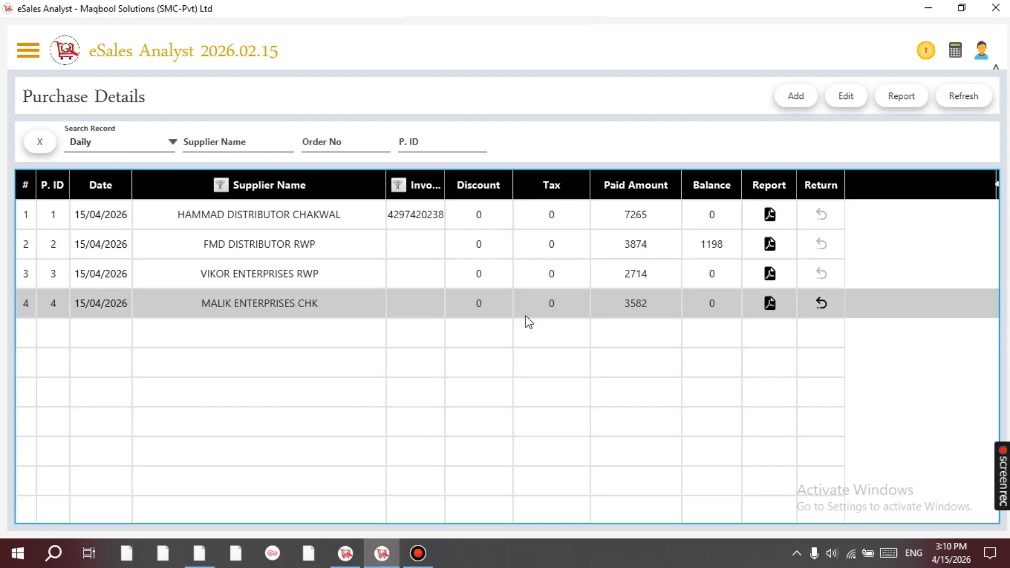
left_click(355, 257)
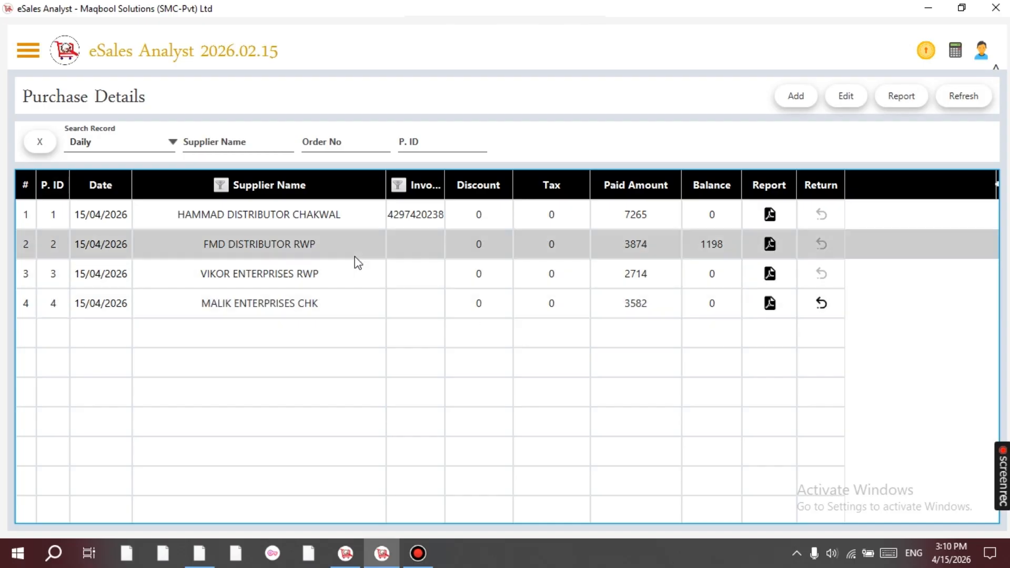
left_click(365, 288)
left_click(368, 314)
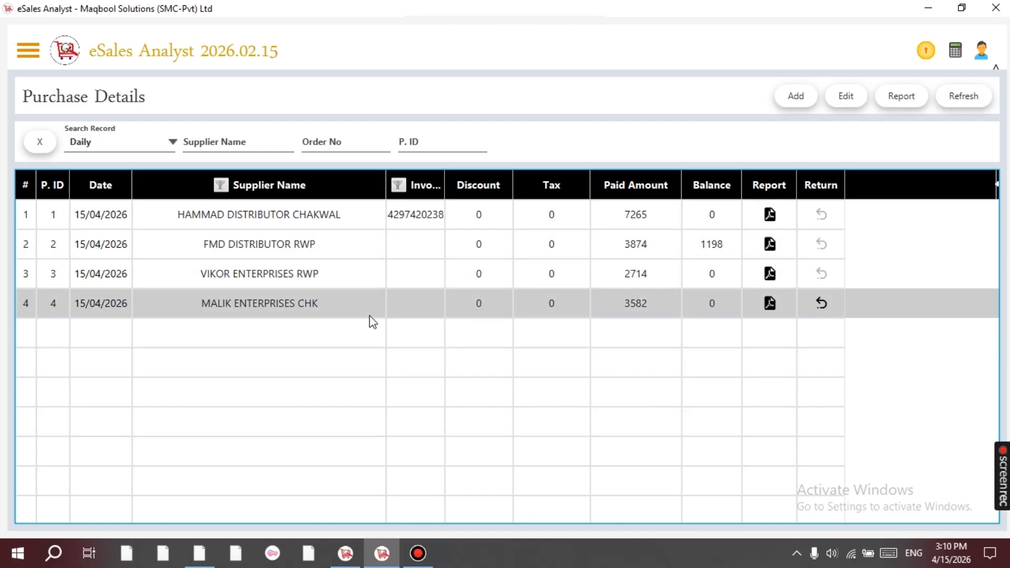
Start a return for the Malik purchase with return quantity 1 on item one and 4 on item three.
left_click(821, 303)
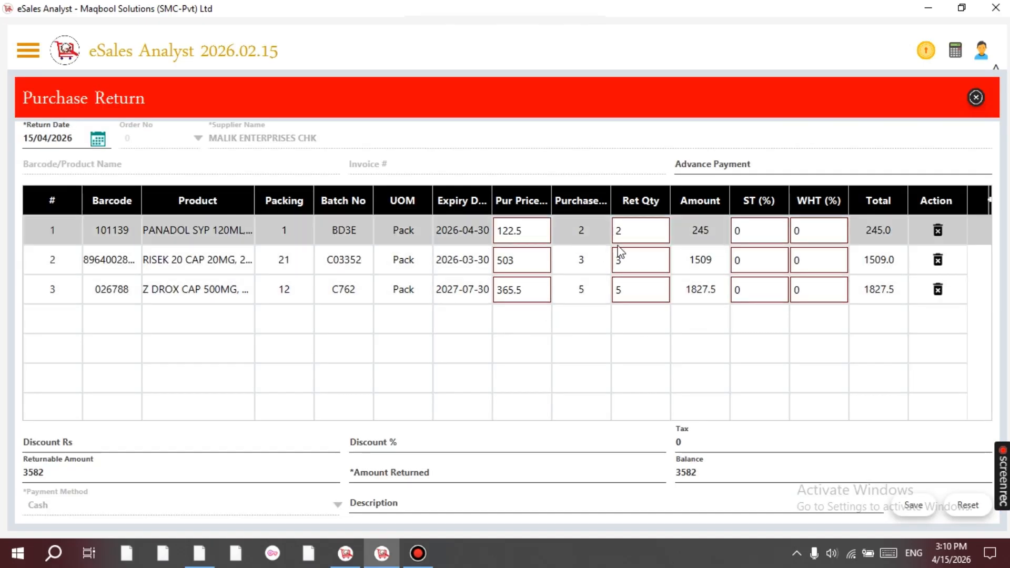
left_click(635, 230)
key("BackSpace")
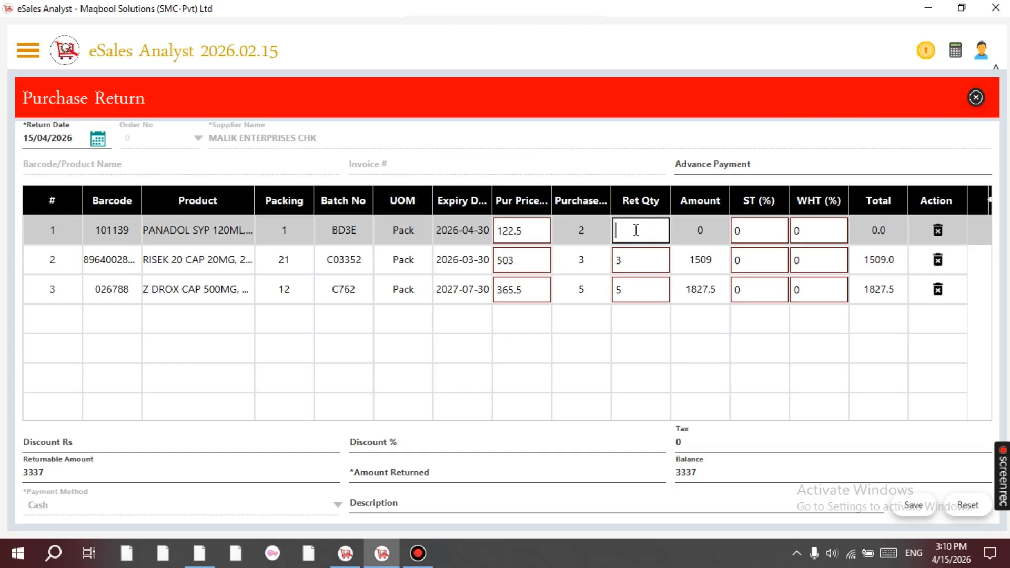
type("1")
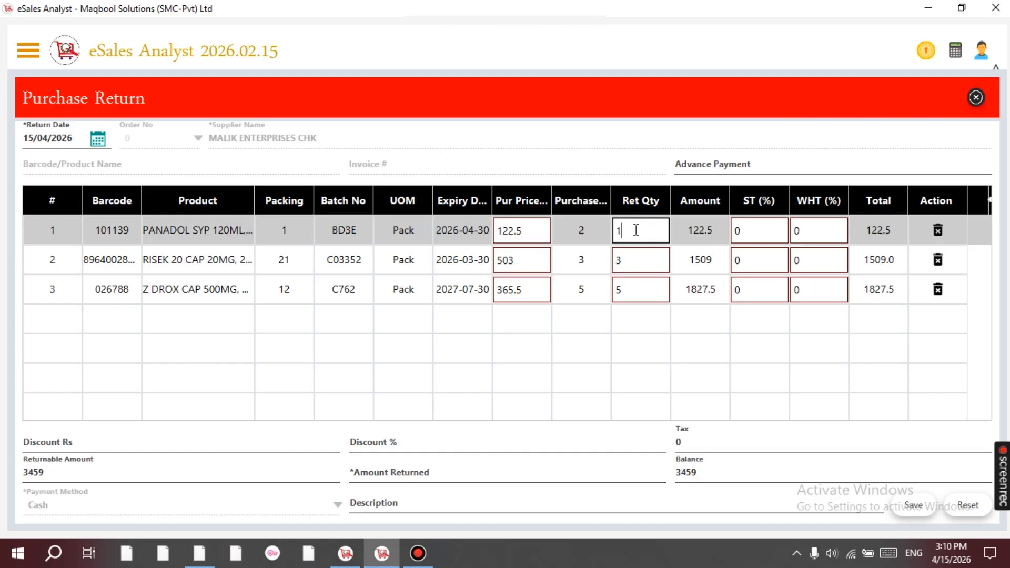
left_click(636, 289)
key("BackSpace")
type("4")
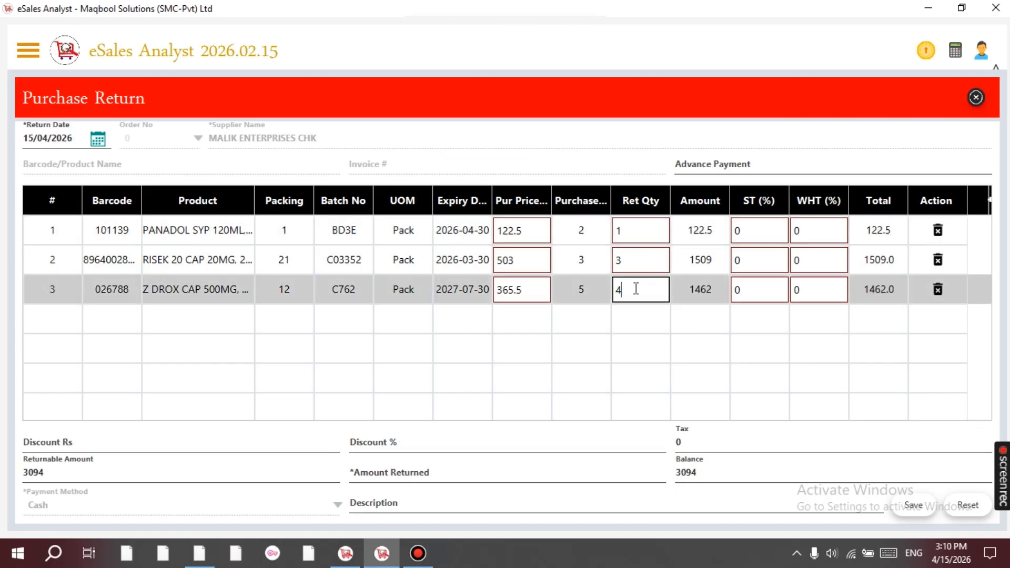
left_click(631, 273)
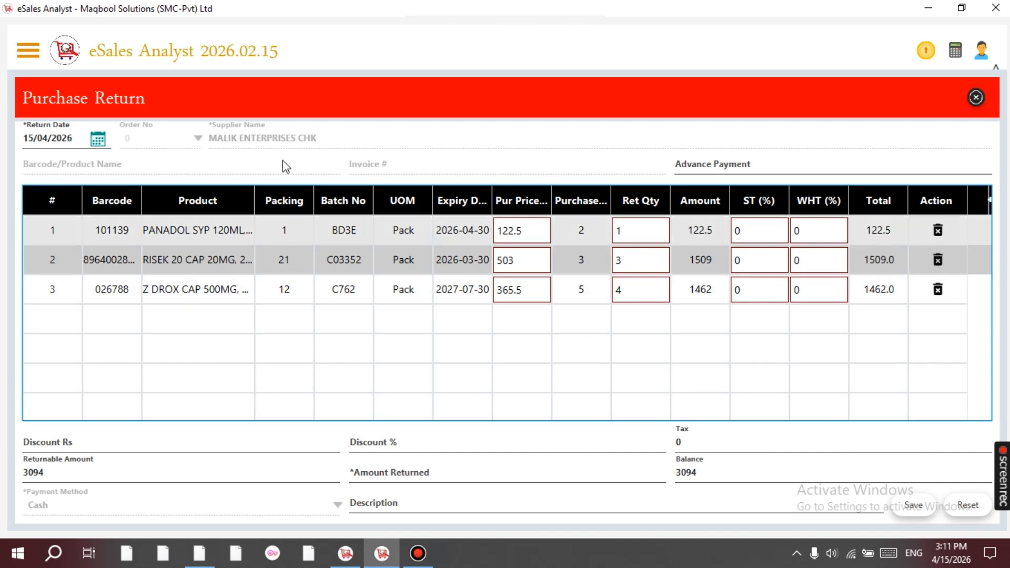
Remove the third product from the return, leaving the visible columns unchanged.
left_click(349, 233)
left_click(351, 259)
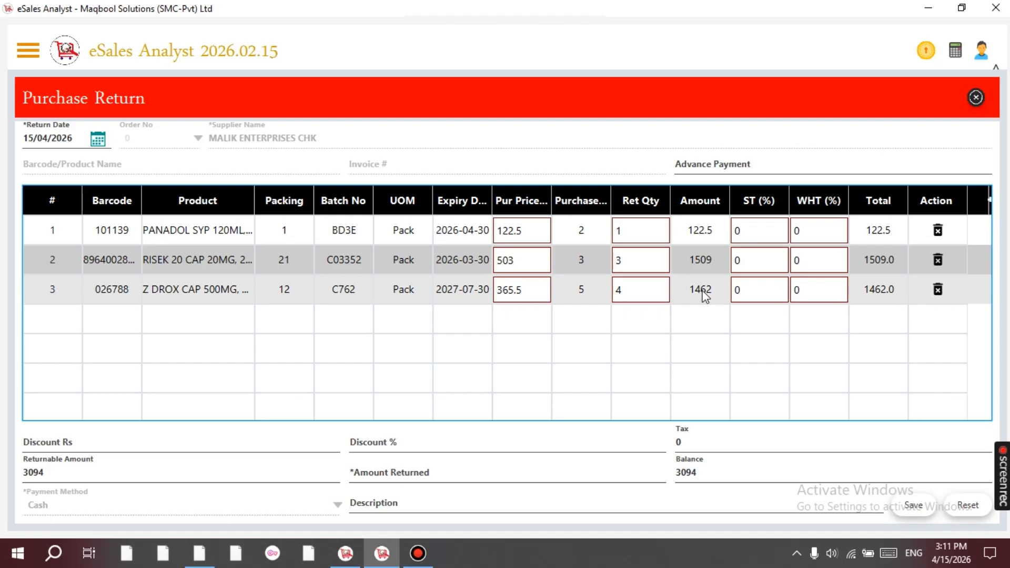
left_click(938, 289)
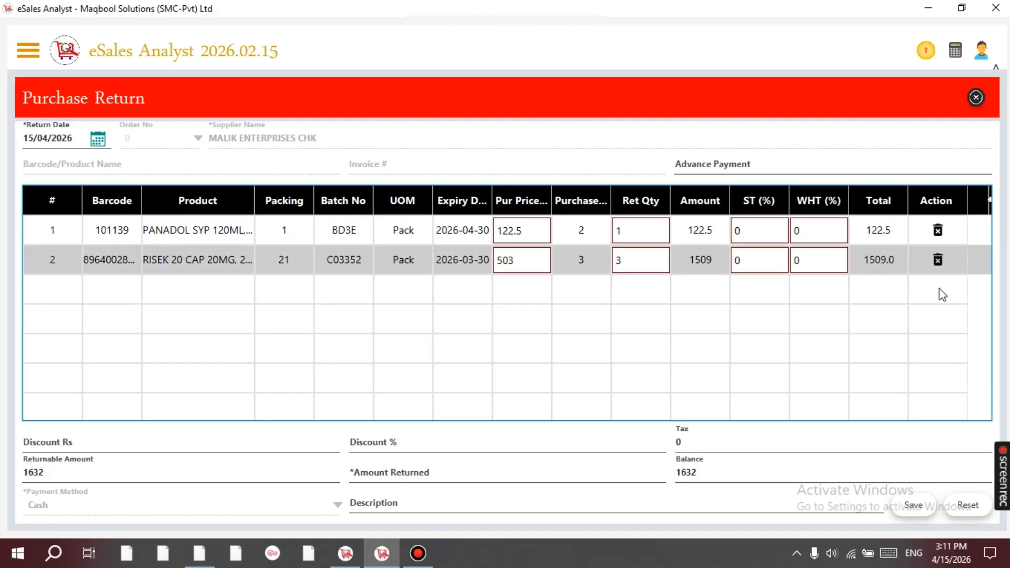
left_click(989, 203)
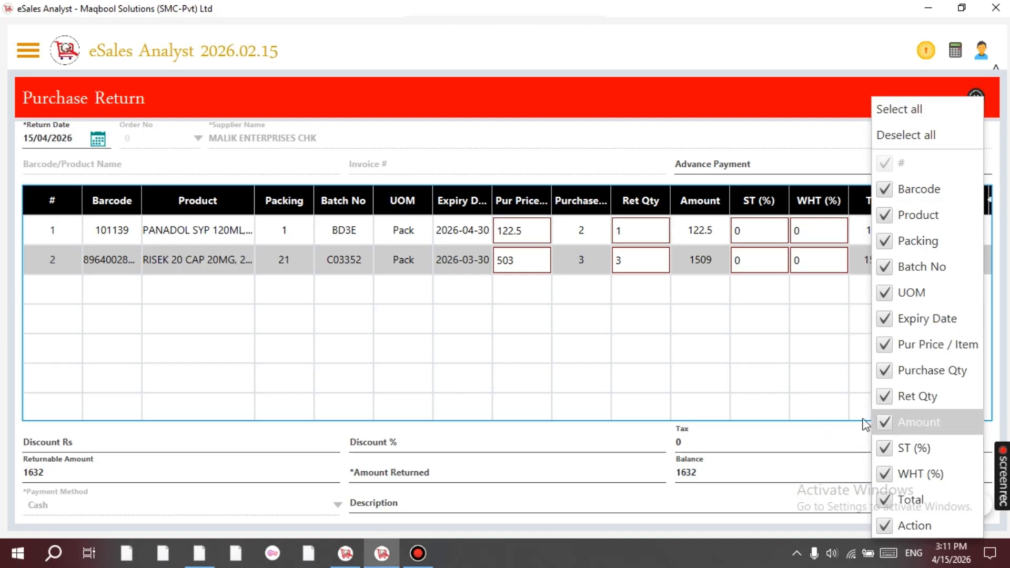
left_click(721, 291)
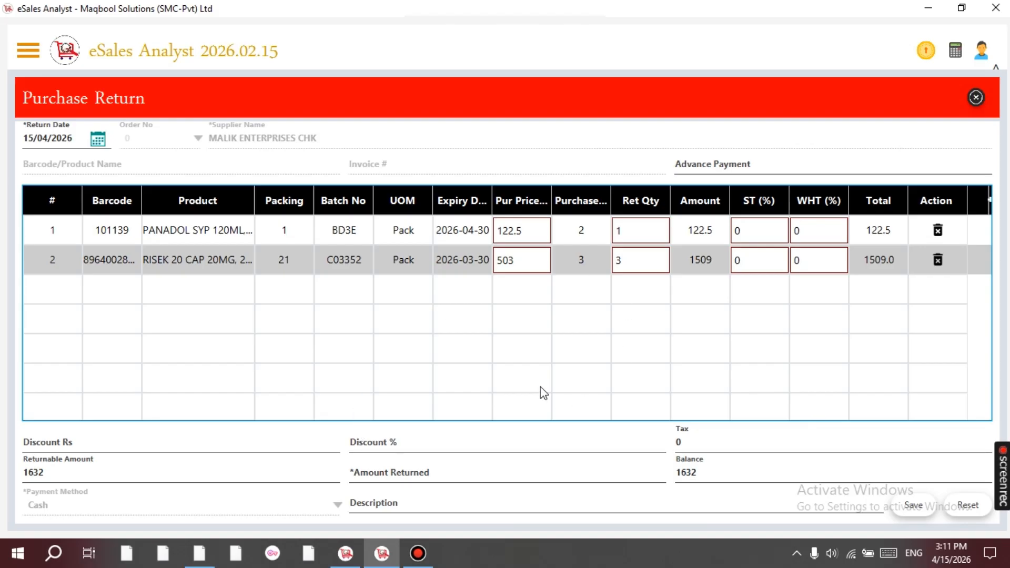
Enter 1632 as the amount returned and save the purchase return, confirming the success message.
left_click(379, 475)
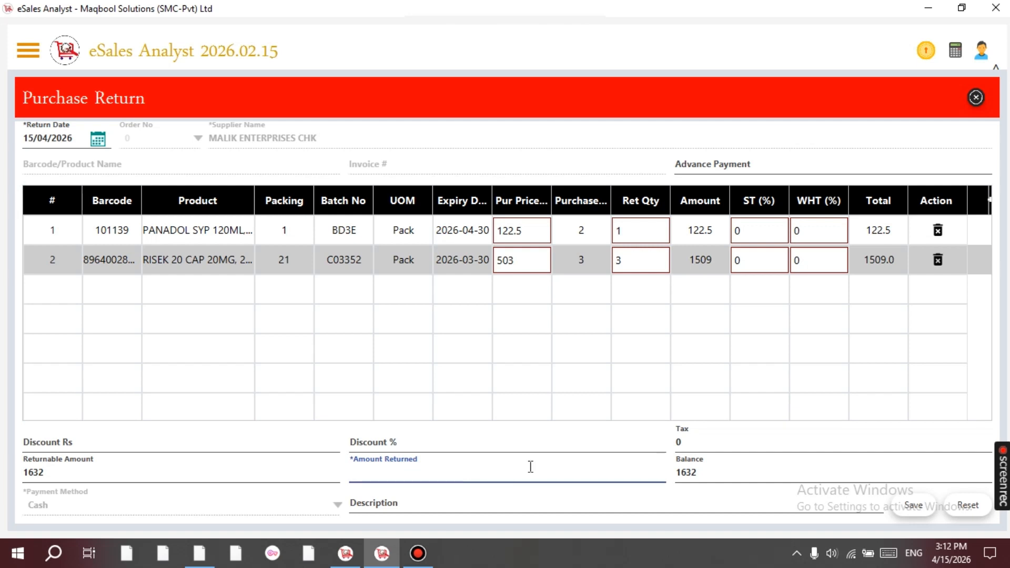
type("1632")
key("BackSpace")
key("BackSpace")
key("BackSpace")
key("BackSpace")
type("0")
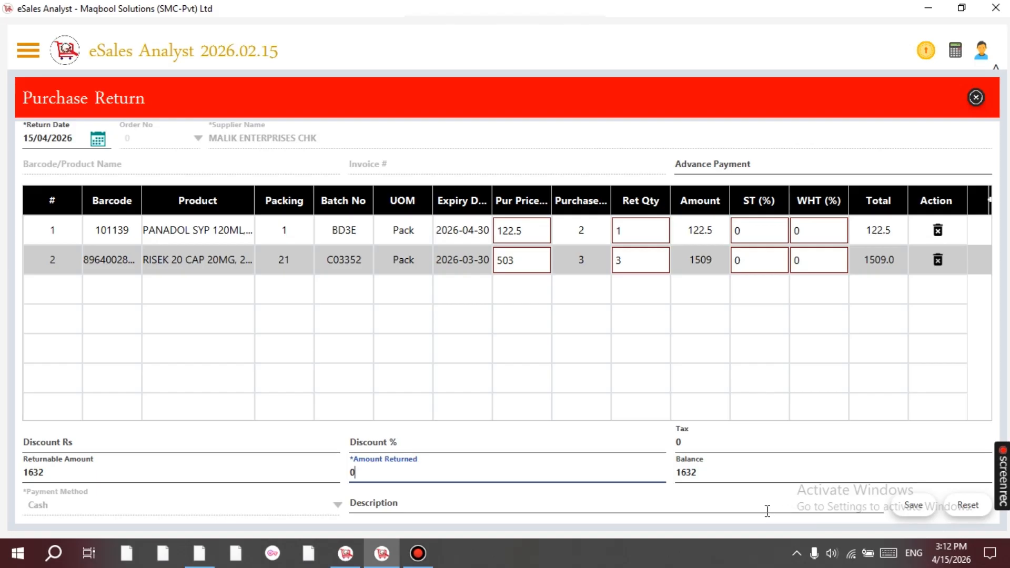
key("BackSpace")
type("1632")
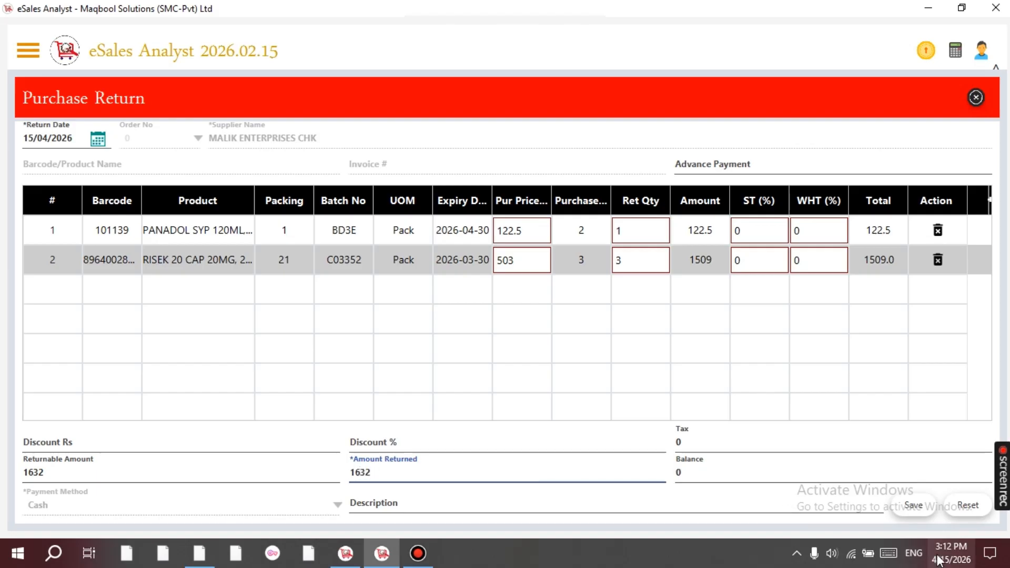
left_click(922, 505)
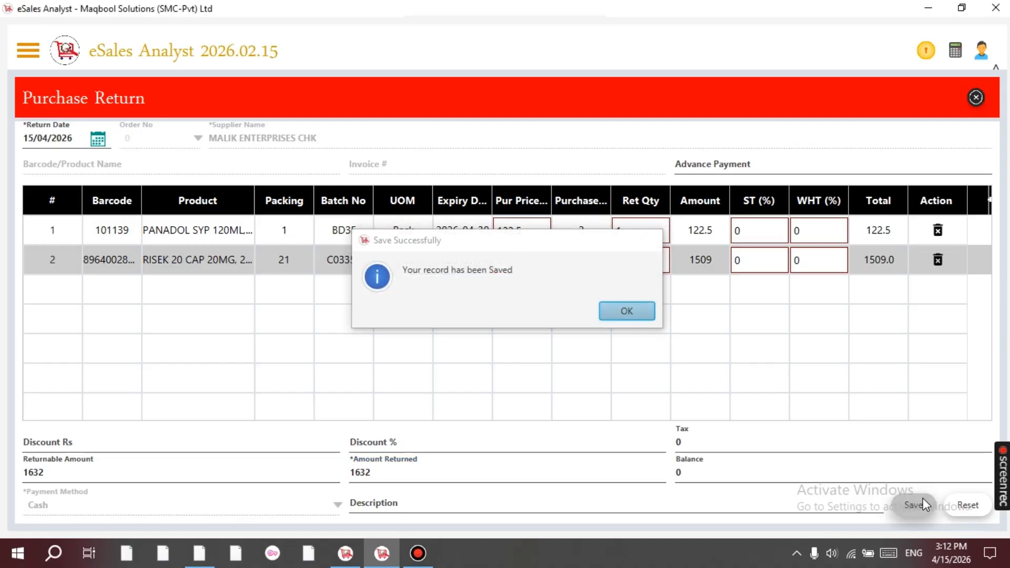
key("Return")
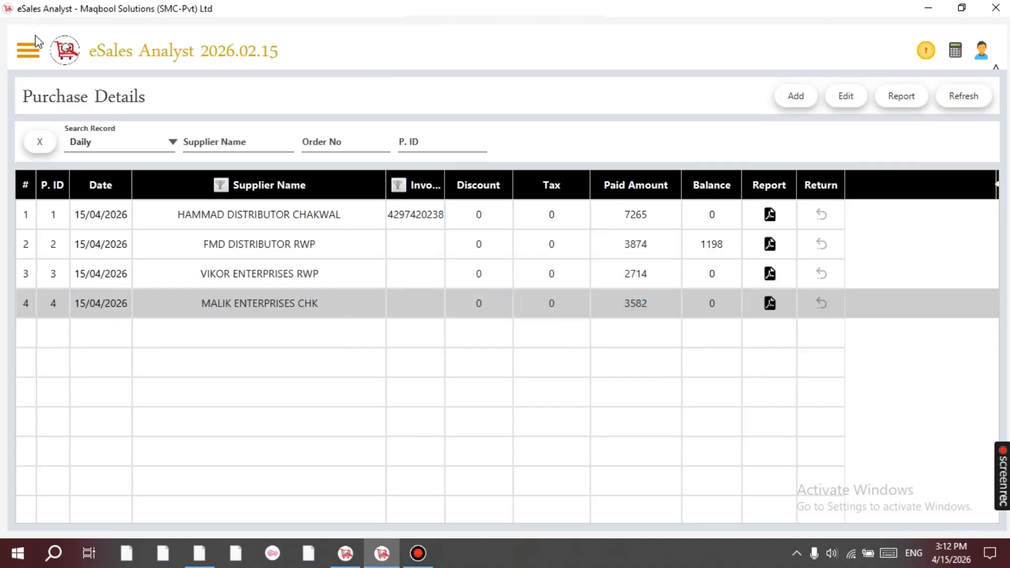
Open the Purchase Item Return list and start a new item return.
left_click(29, 50)
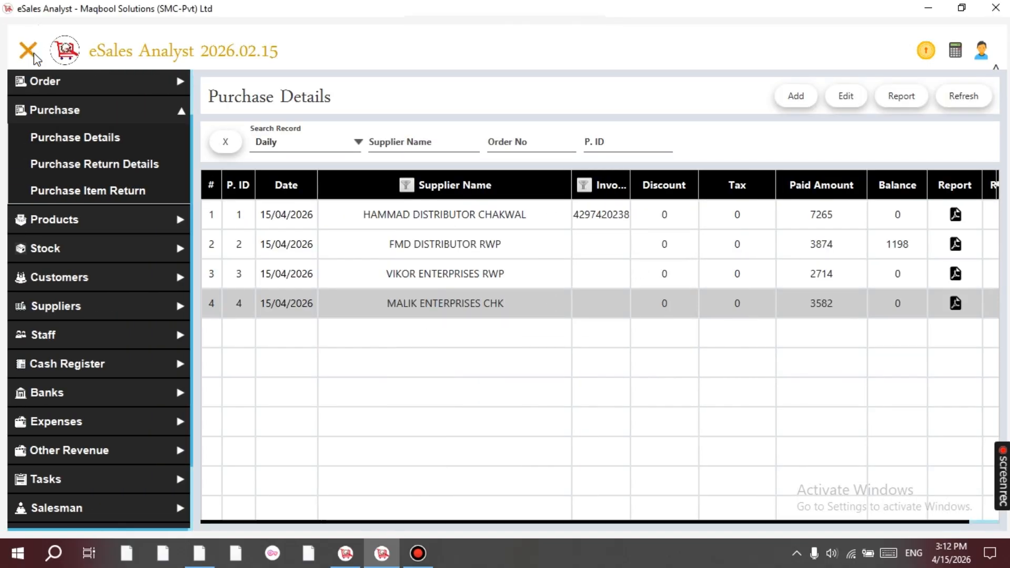
left_click(91, 192)
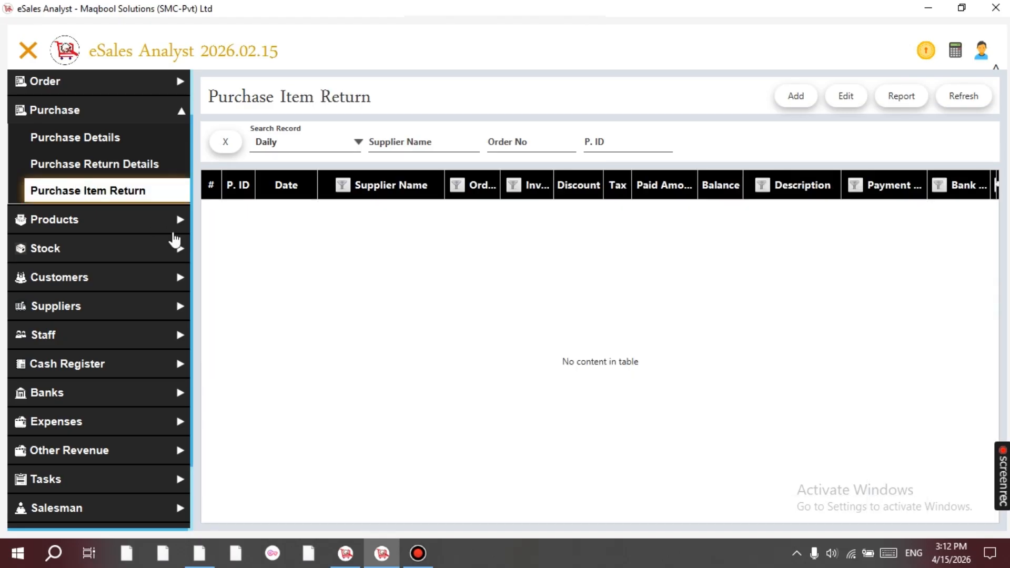
left_click(797, 98)
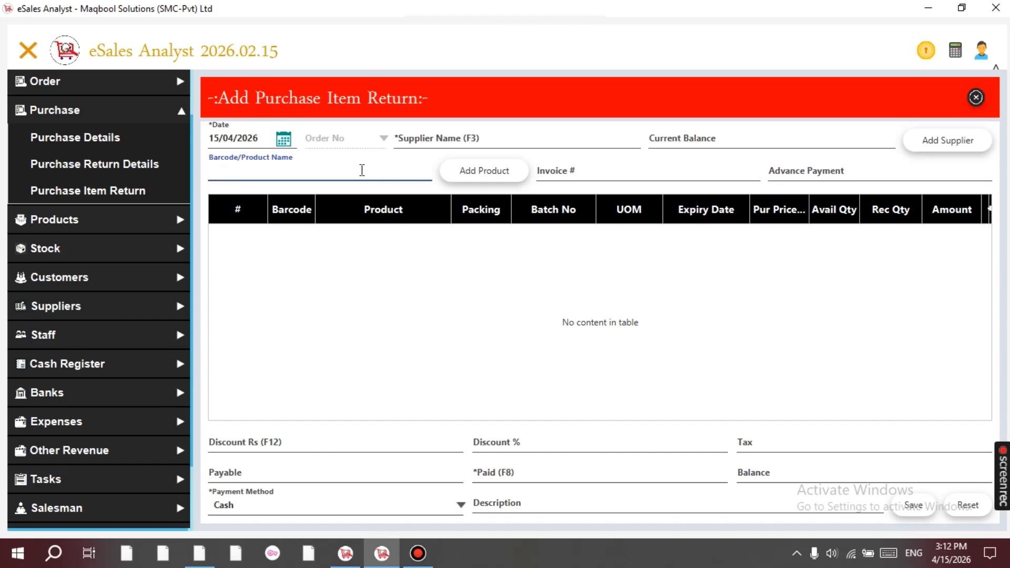
Add PANADOL SYP 120ML, 1S from batch BD3E as the first return line.
type("pana")
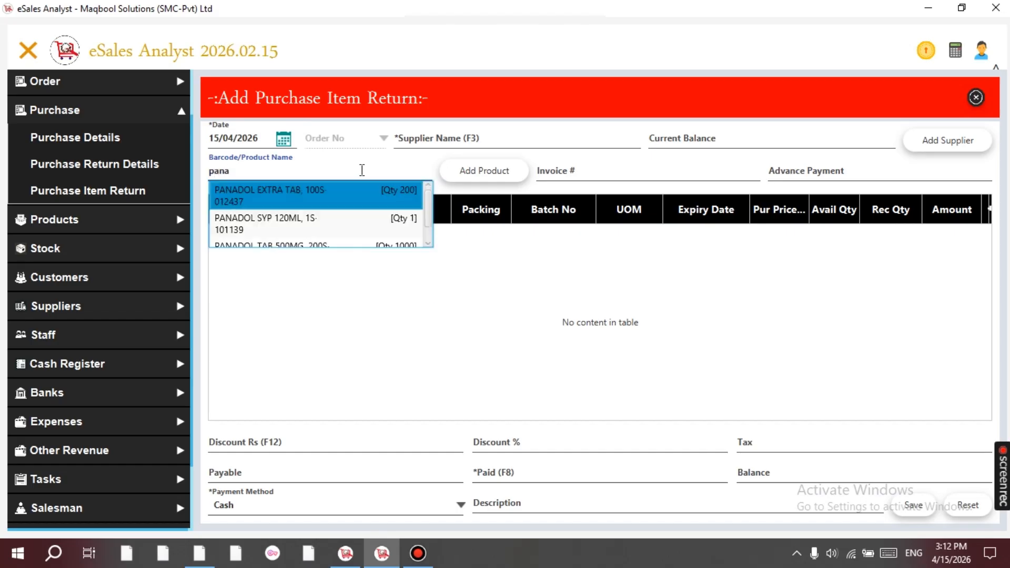
key("Down")
key("Return")
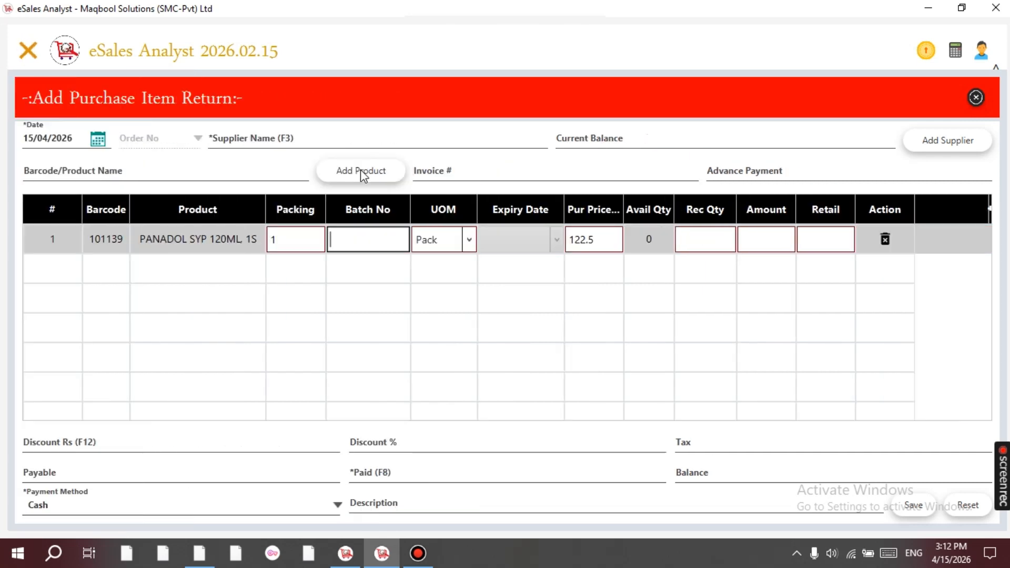
key("Down")
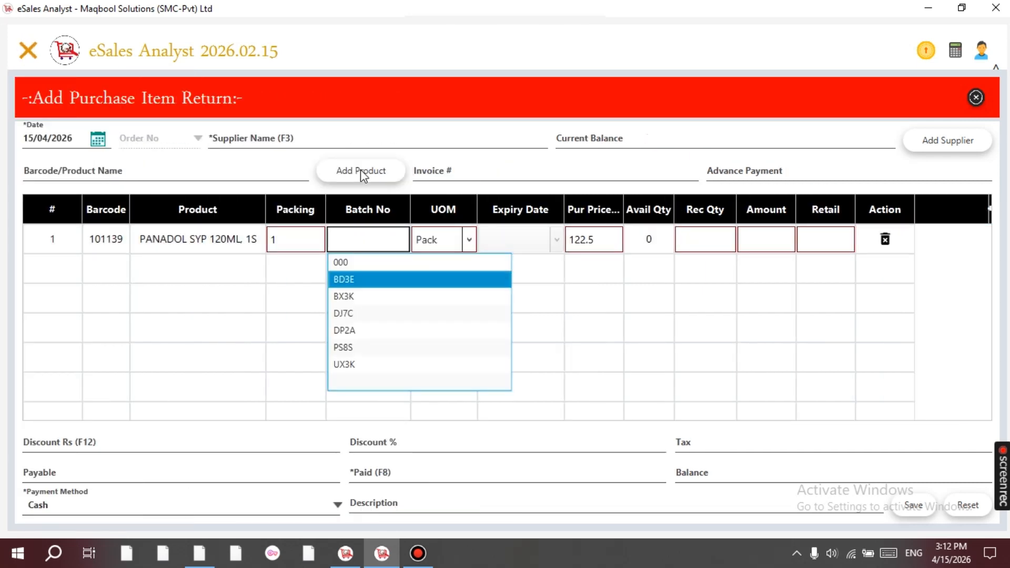
key("Return")
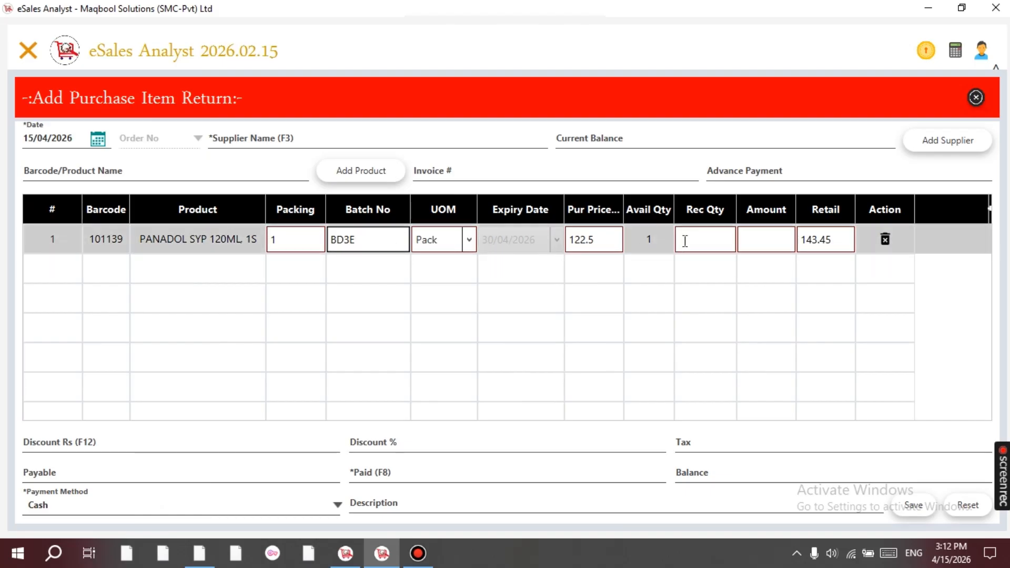
Set return quantity 1 and paid amount 123; saving reports a missing supplier.
left_click(715, 239)
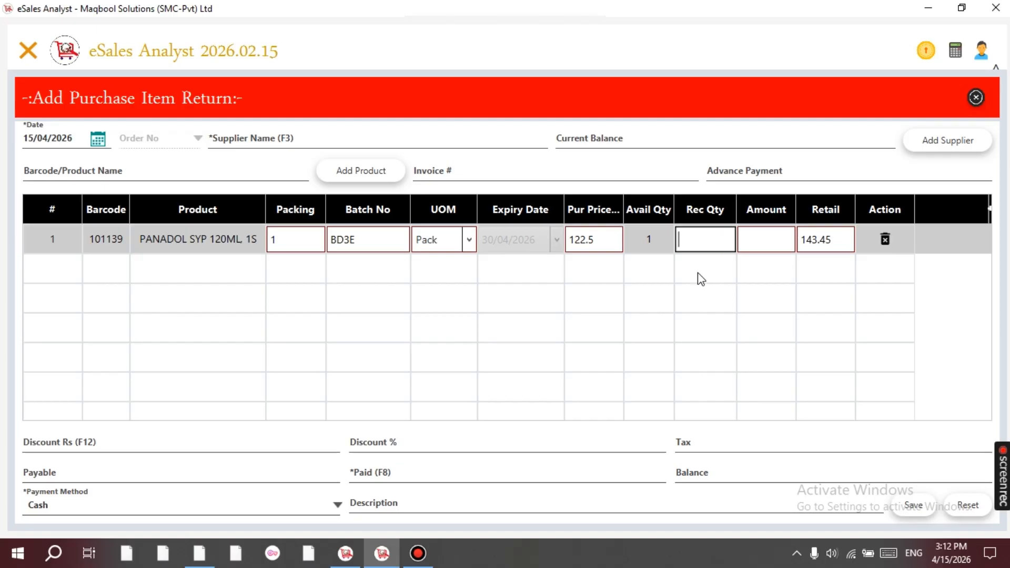
type("1")
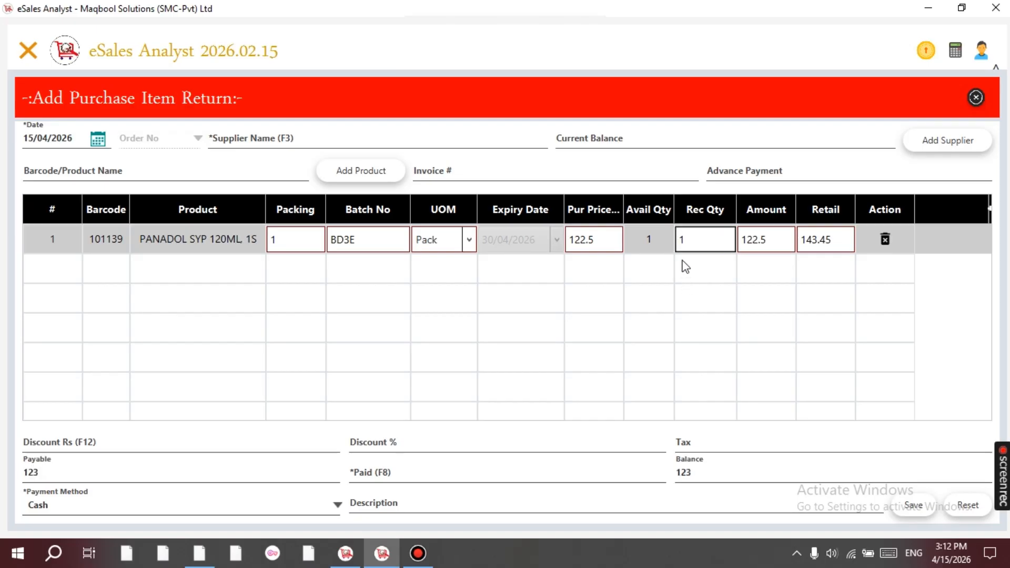
left_click(421, 469)
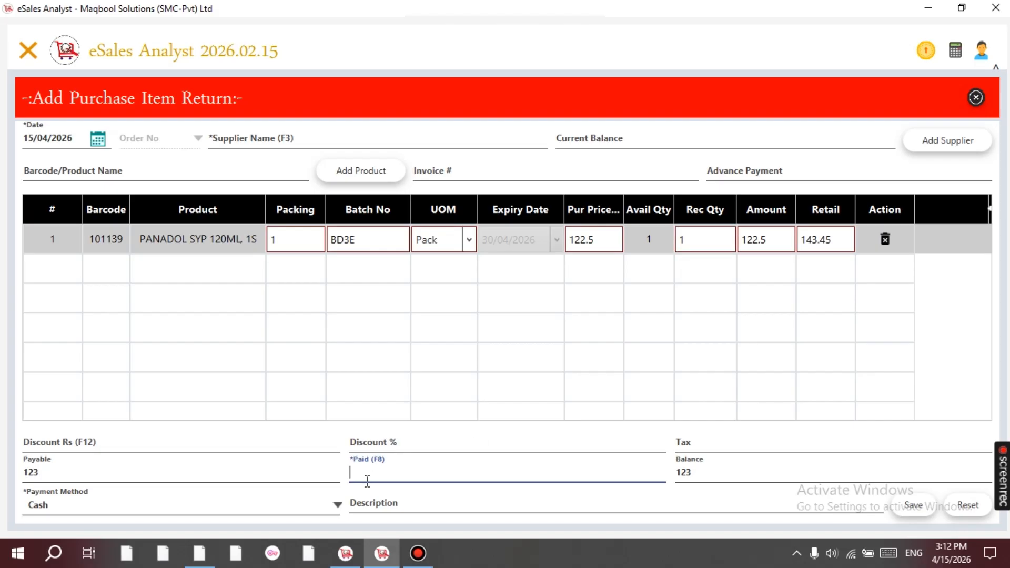
type("123")
key("BackSpace")
key("BackSpace")
key("BackSpace")
type("123")
left_click(912, 510)
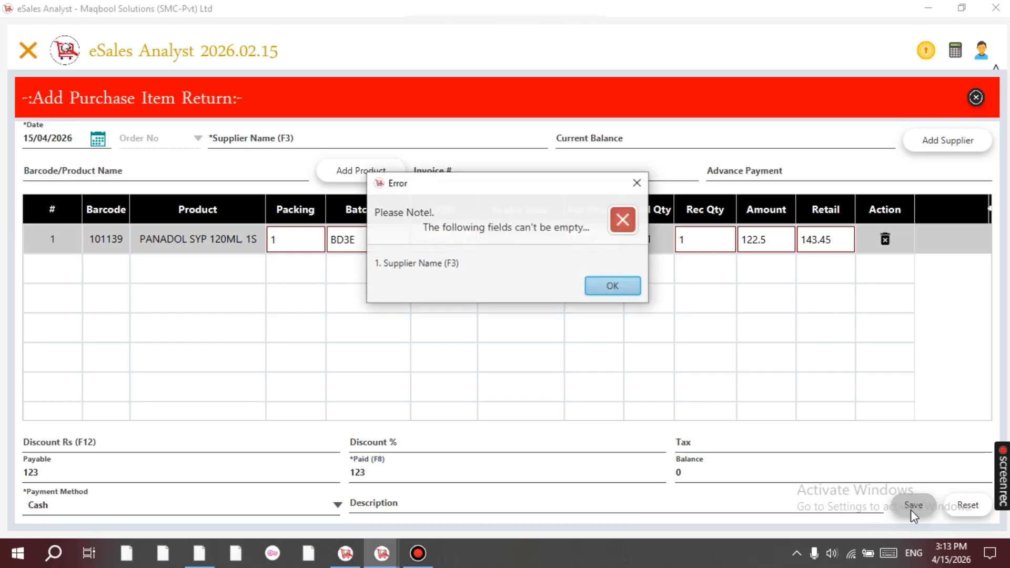
key("Return")
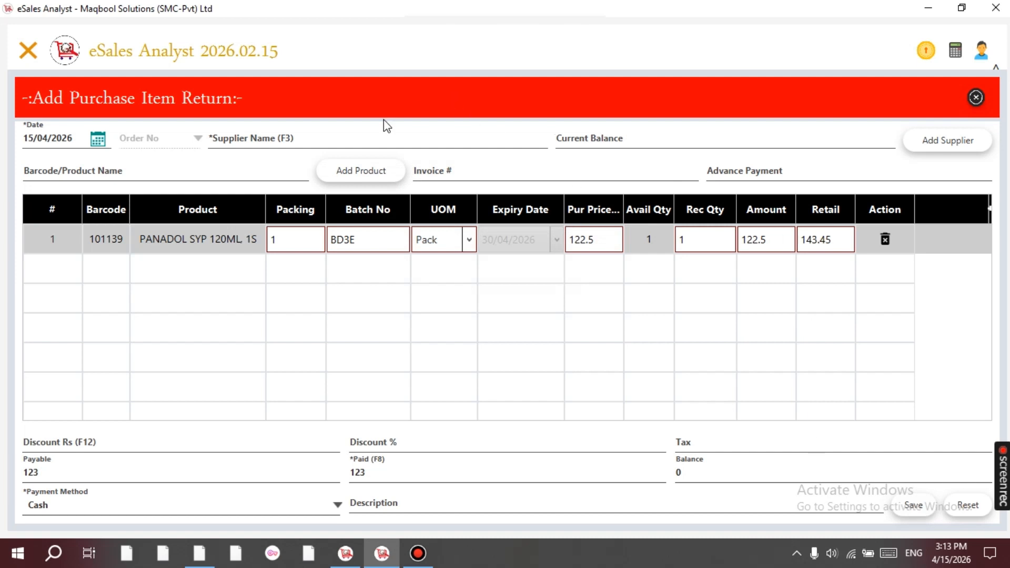
Choose MALIK ENTERPRISES CHK as the supplier.
key("F12")
left_click(248, 140)
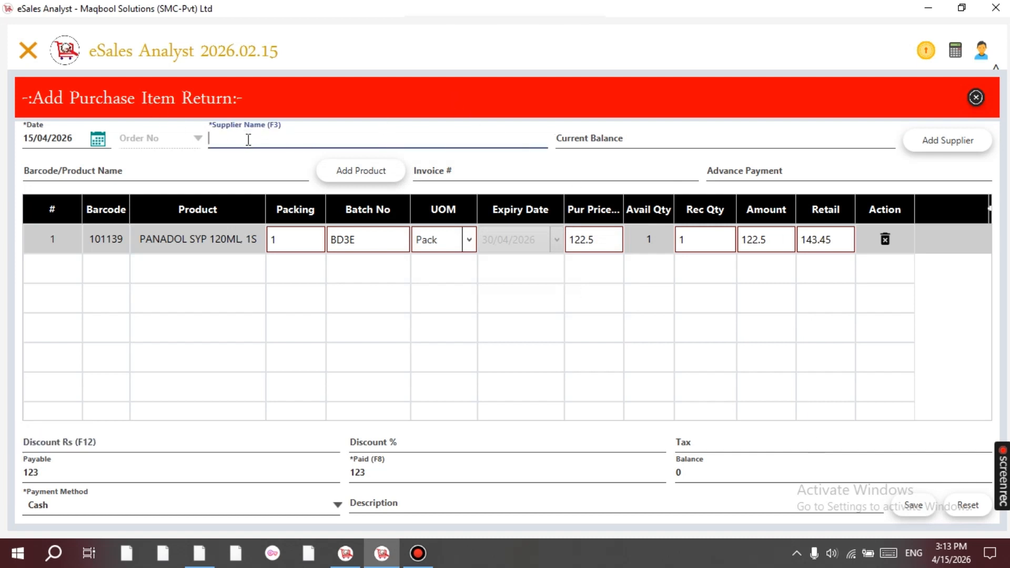
type("malik ")
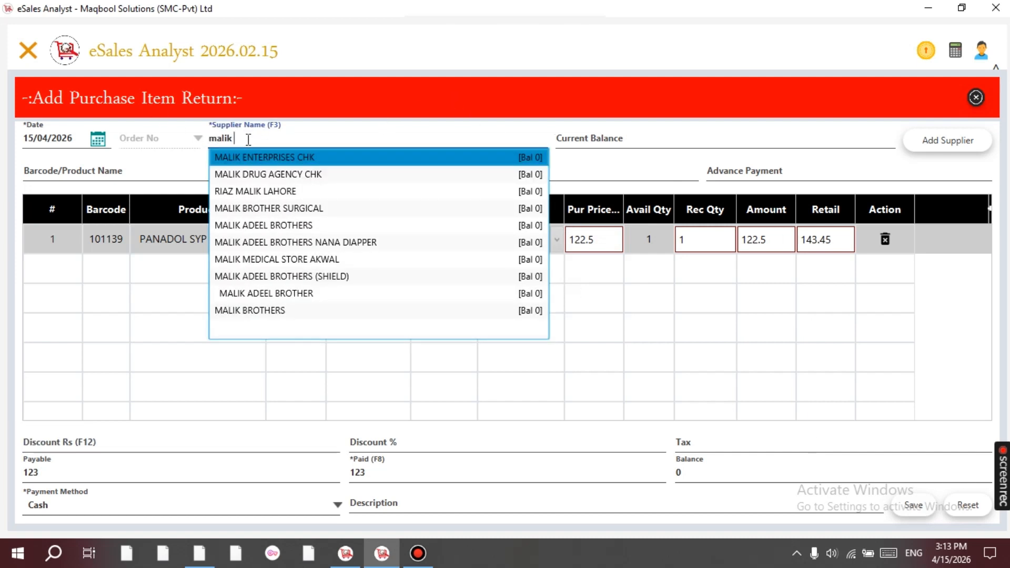
type("e")
key("Return")
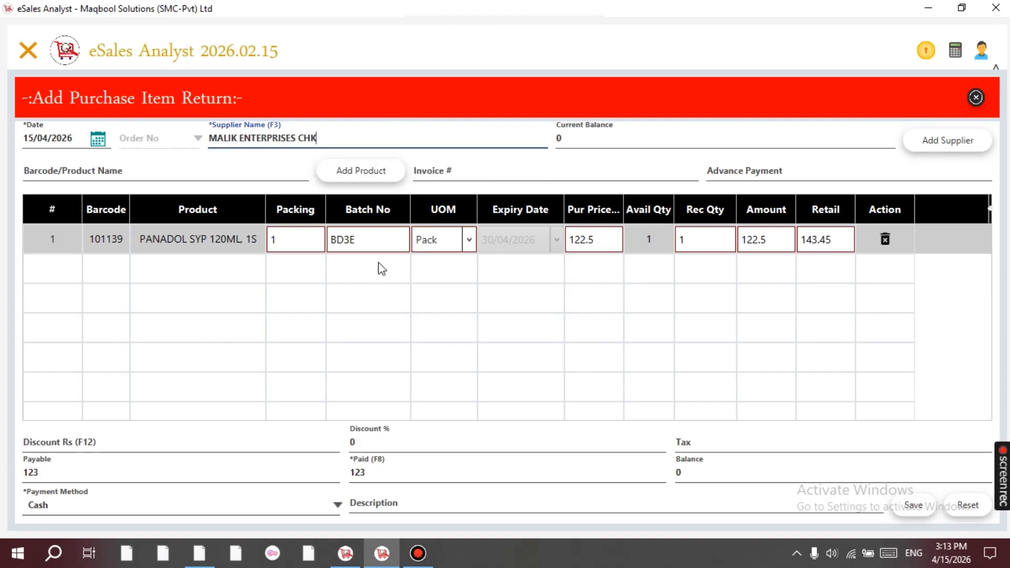
left_click(612, 247)
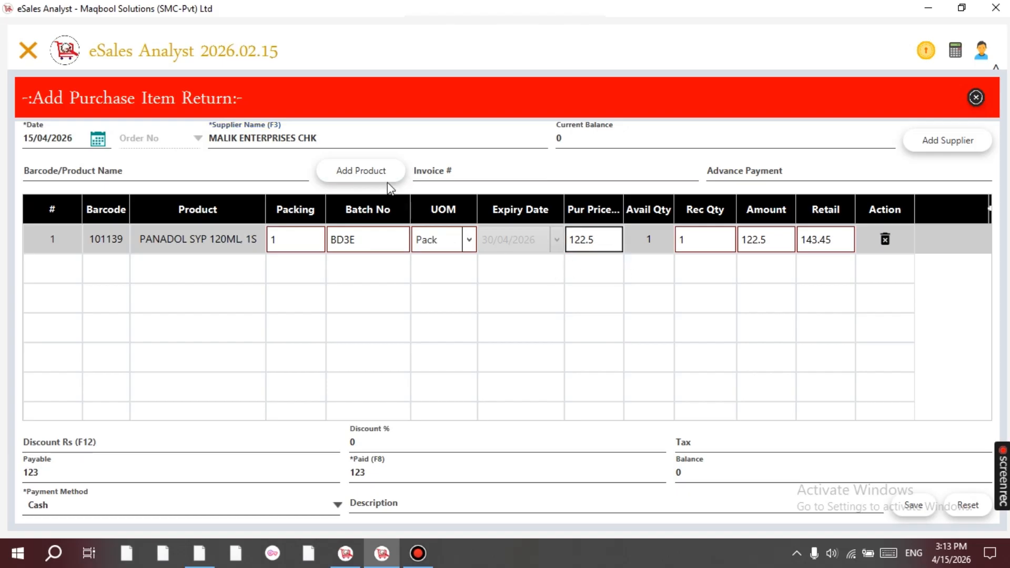
Save the item return, check it in the Purchase Item Return list, and start a blank return.
left_click(917, 510)
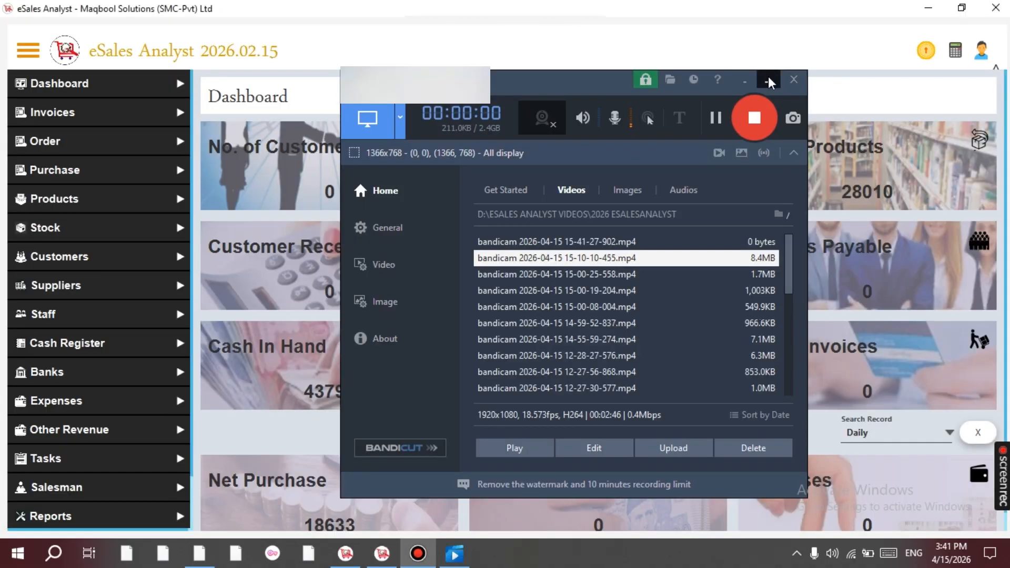
left_click(768, 82)
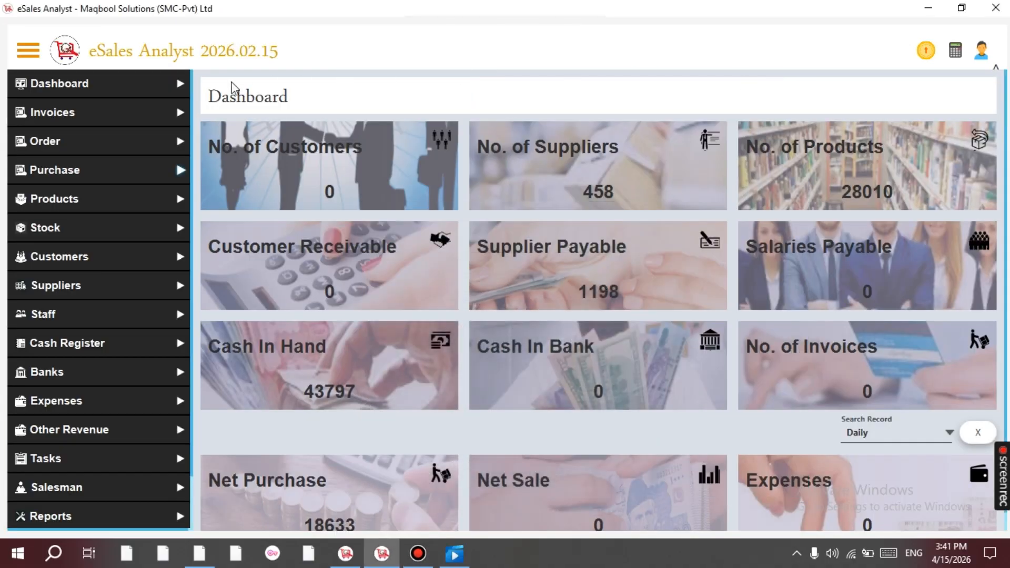
left_click(113, 181)
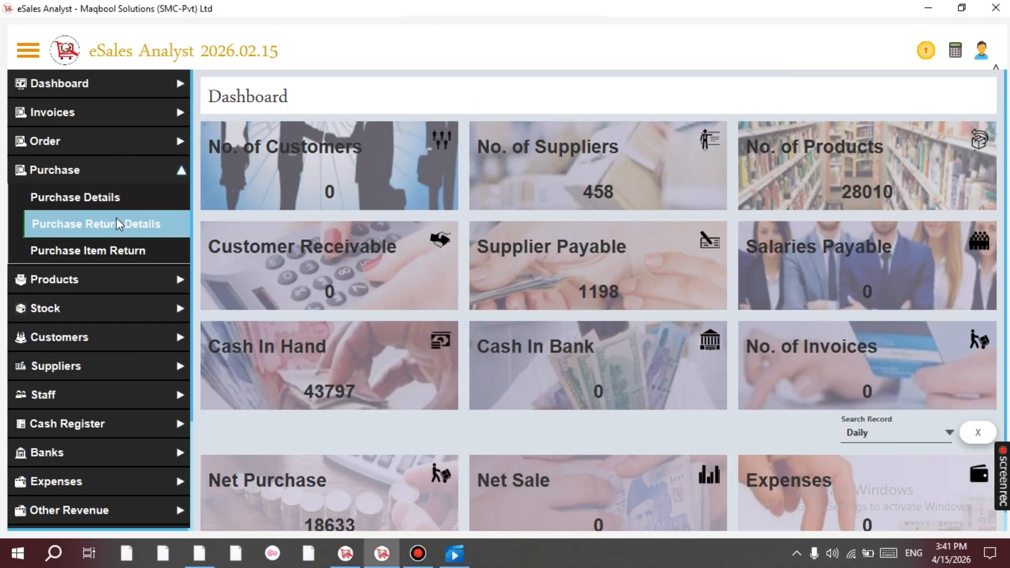
left_click(127, 256)
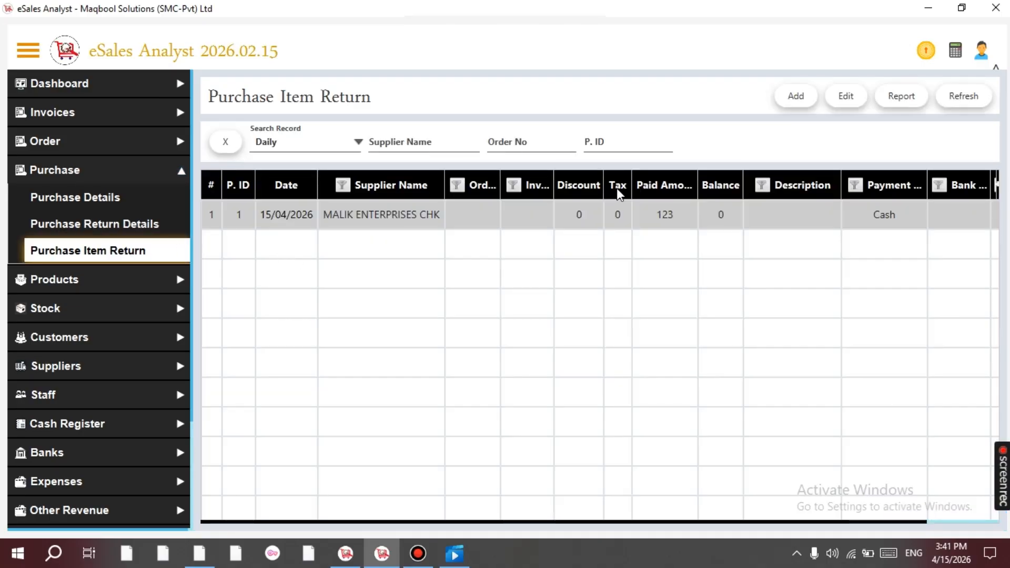
left_click(797, 96)
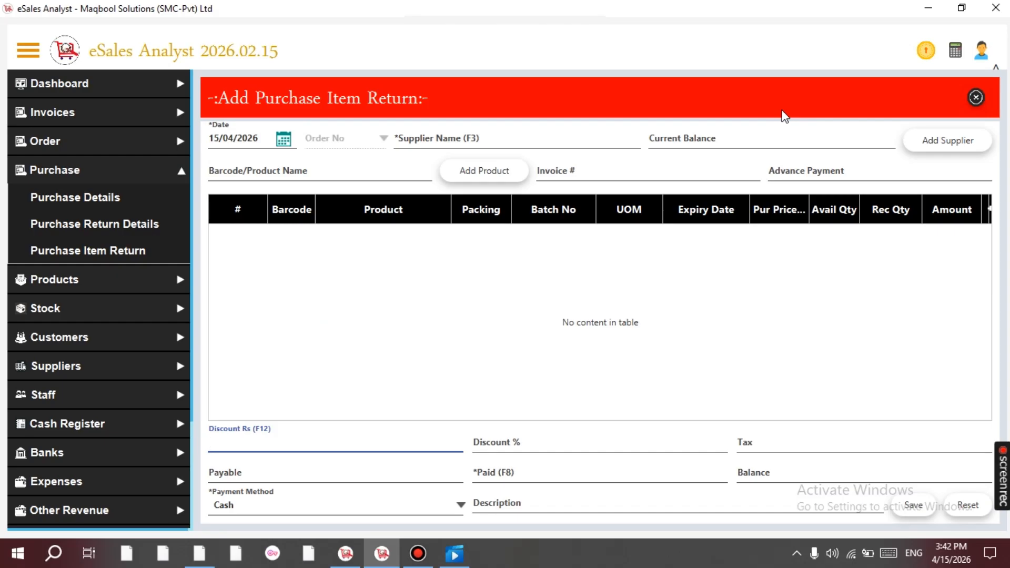